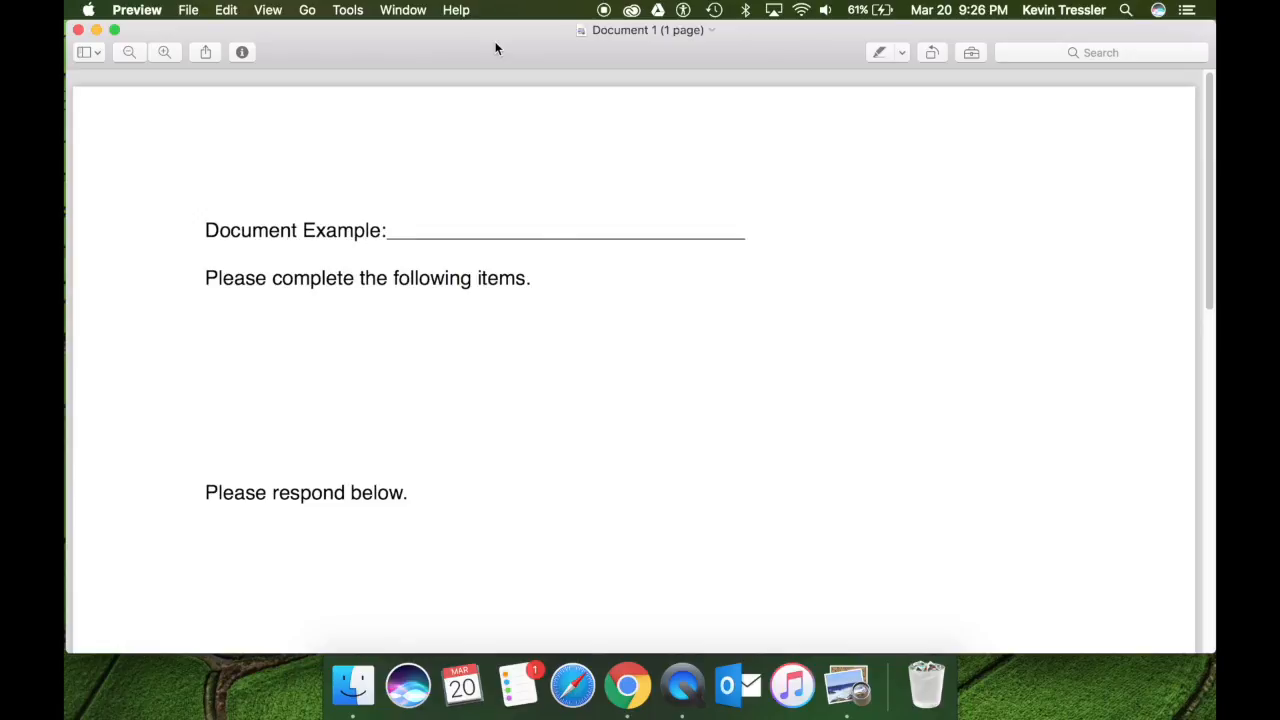
- Show the markup toolbar and try selecting part of the "Document Example" text, clearing the selection at the end
{"action": "left_click", "coordinate": [969, 53]}
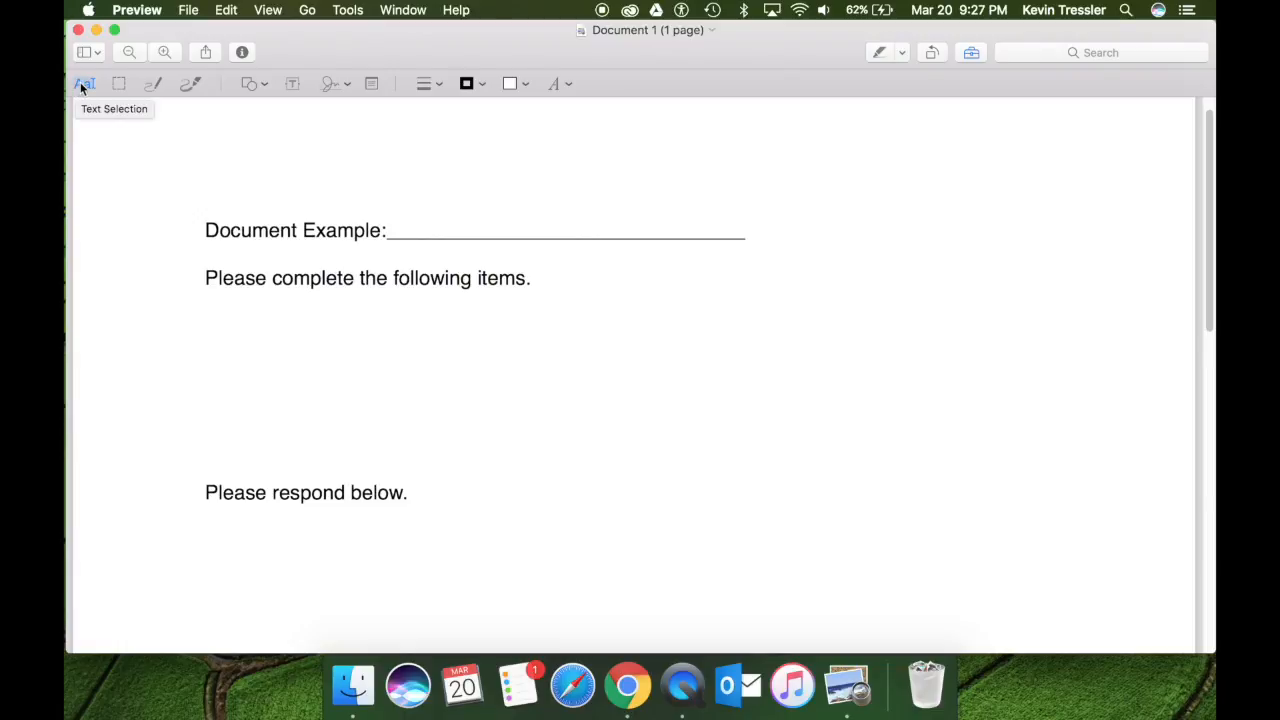
{"action": "left_click_drag", "start_coordinate": [216, 230], "coordinate": [360, 253]}
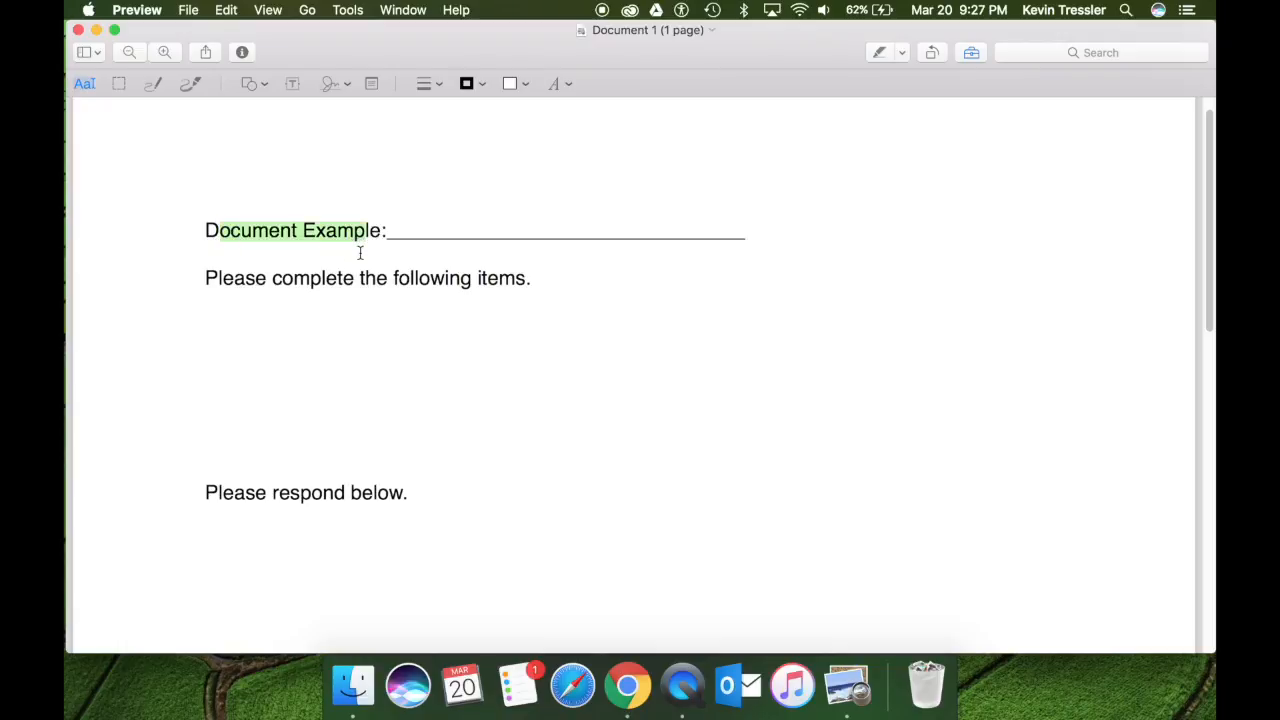
{"action": "left_click", "coordinate": [265, 257]}
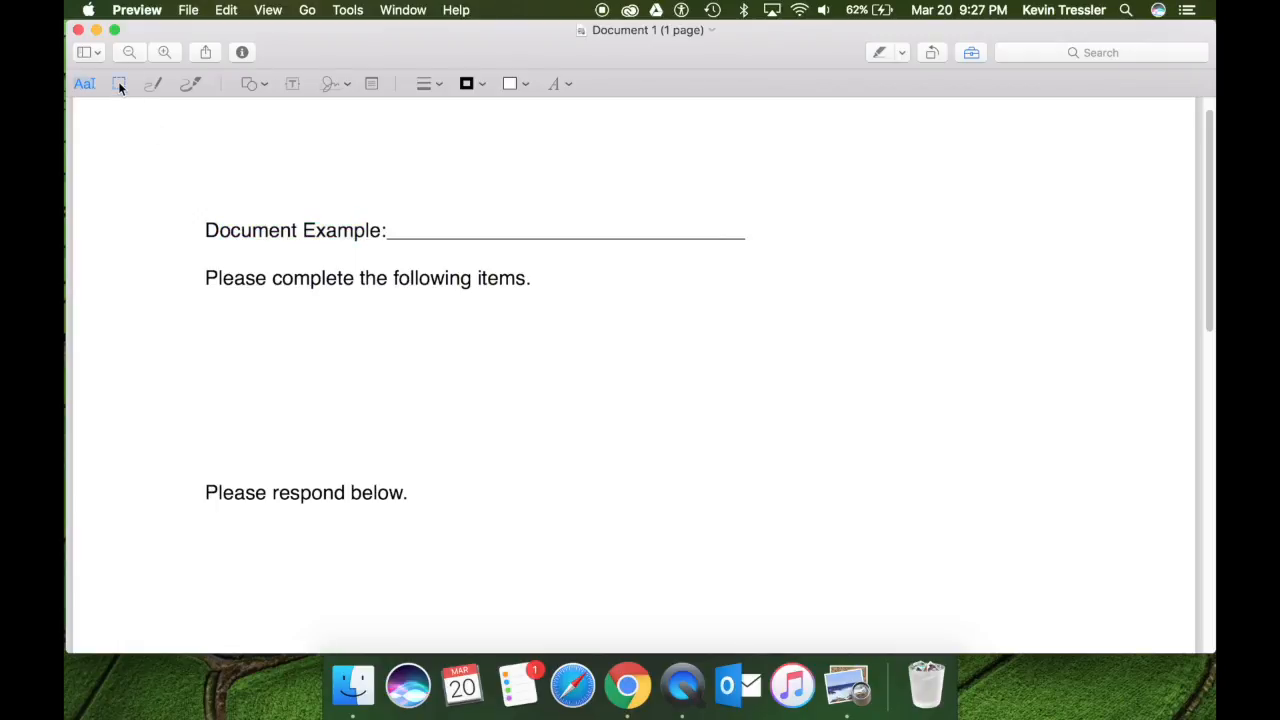
- Crop the page to a rectangle around the "Document Example" line and "Please complete the following items."
{"action": "left_click_drag", "start_coordinate": [182, 186], "coordinate": [778, 342]}
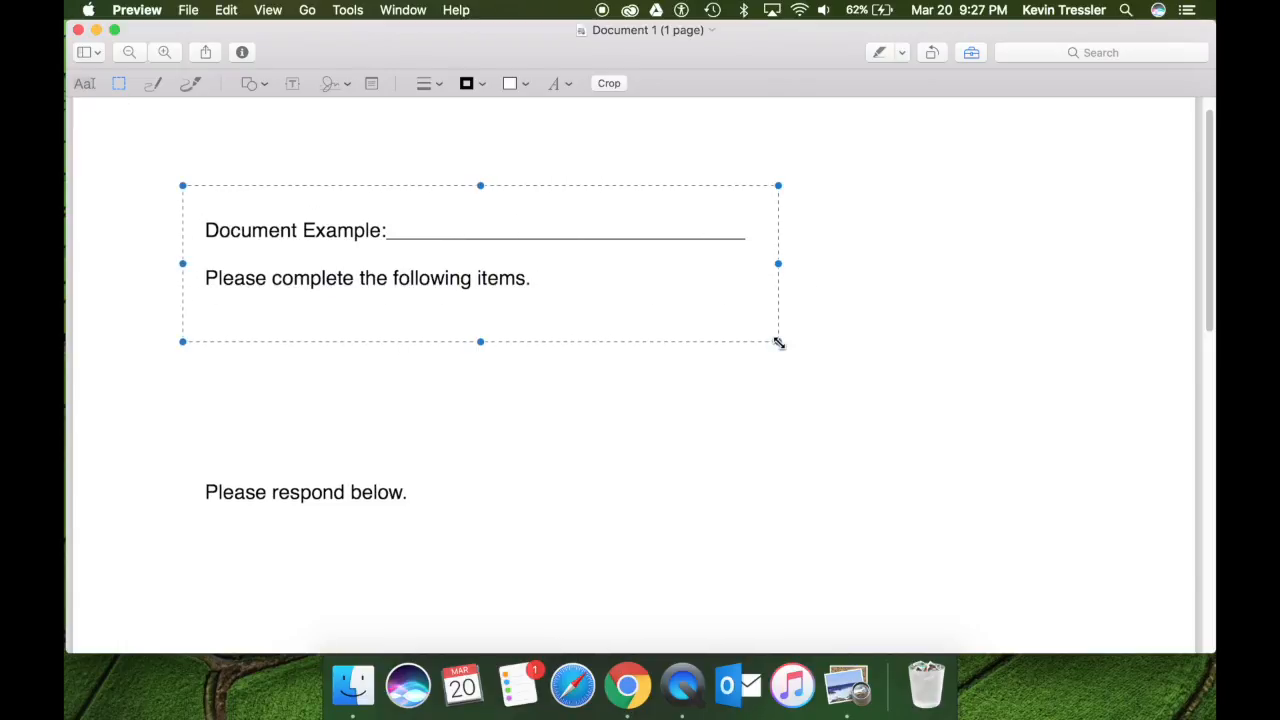
{"action": "left_click", "coordinate": [609, 84]}
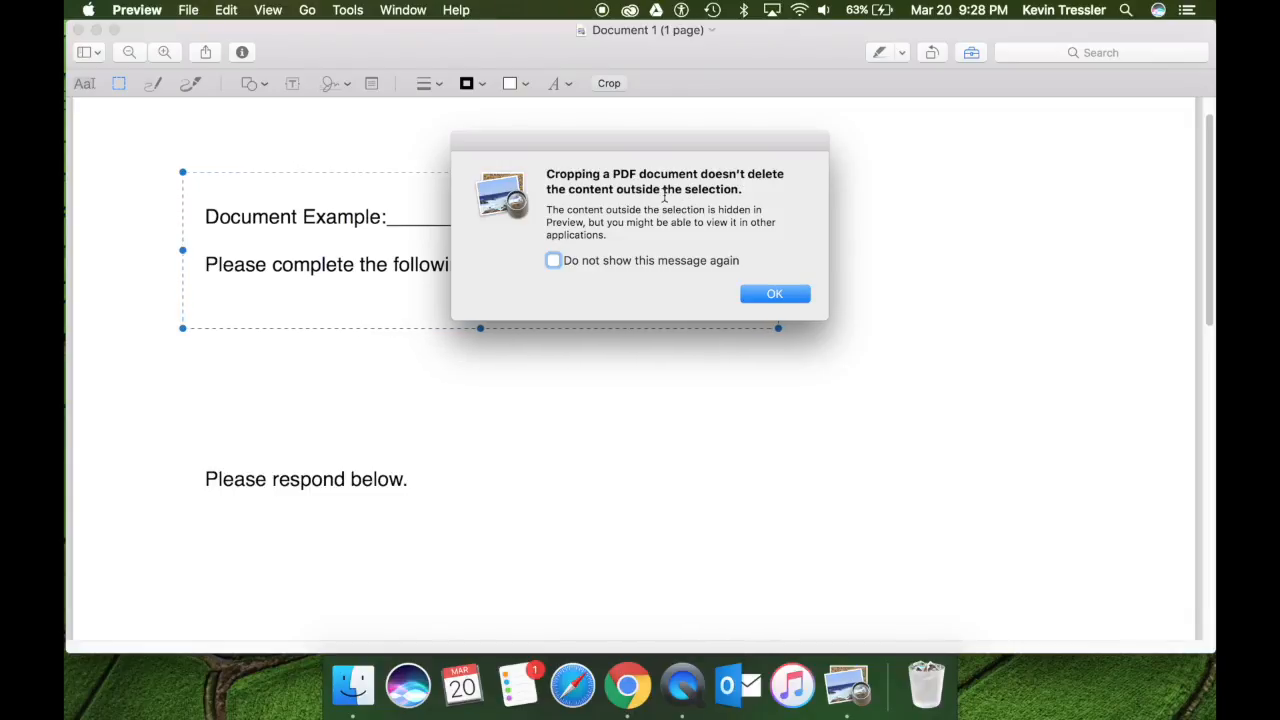
{"action": "left_click", "coordinate": [776, 294]}
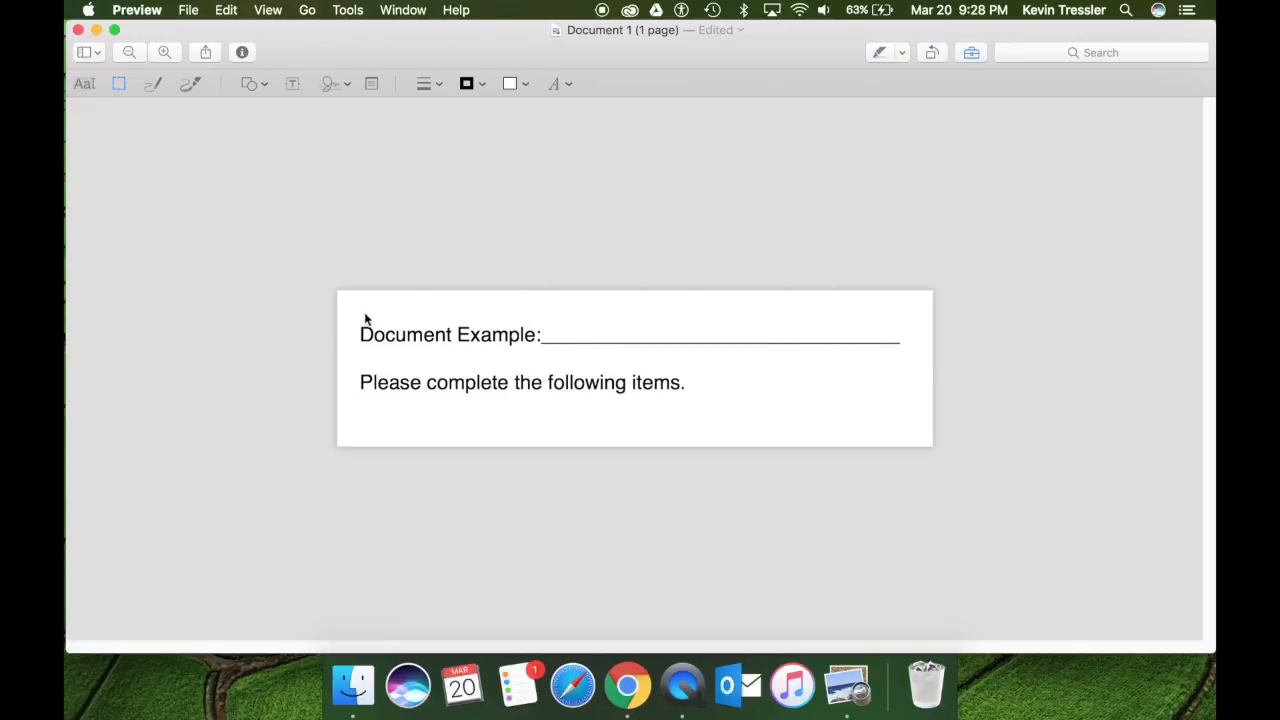
- Rename the document as "Document 1 mod" and save it
{"action": "left_click", "coordinate": [741, 30]}
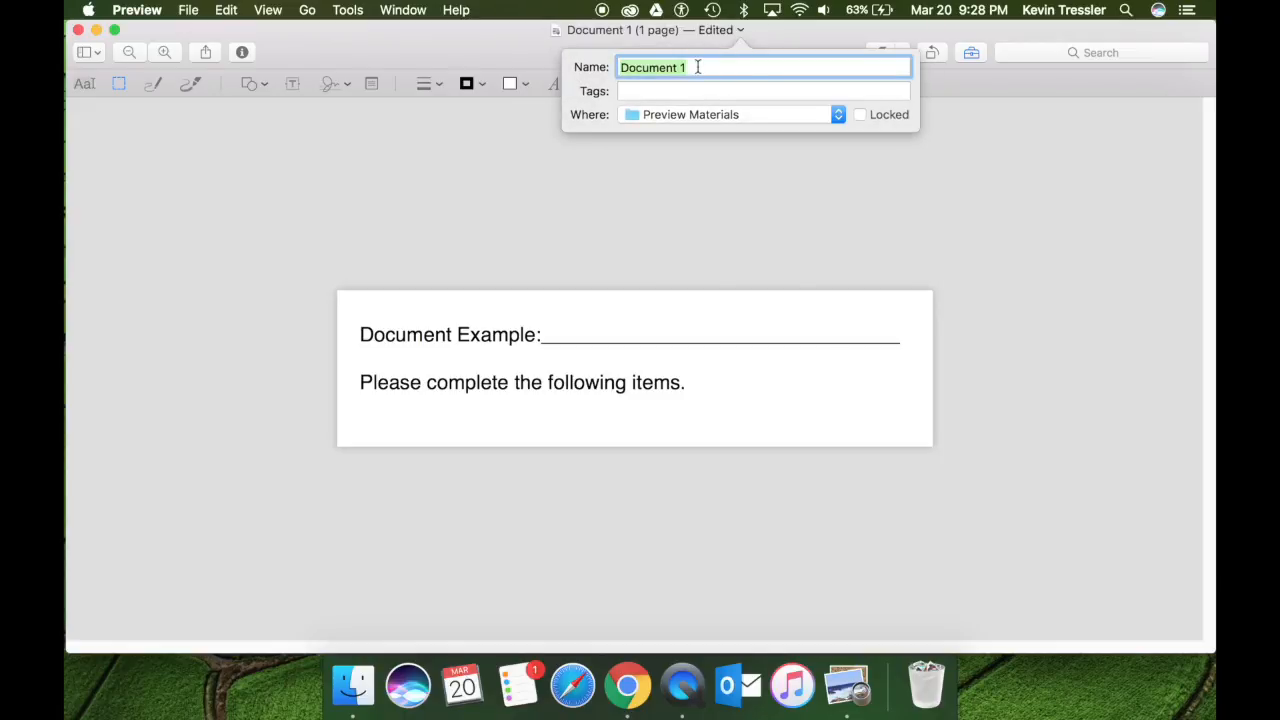
{"action": "type", "text": "Document "}
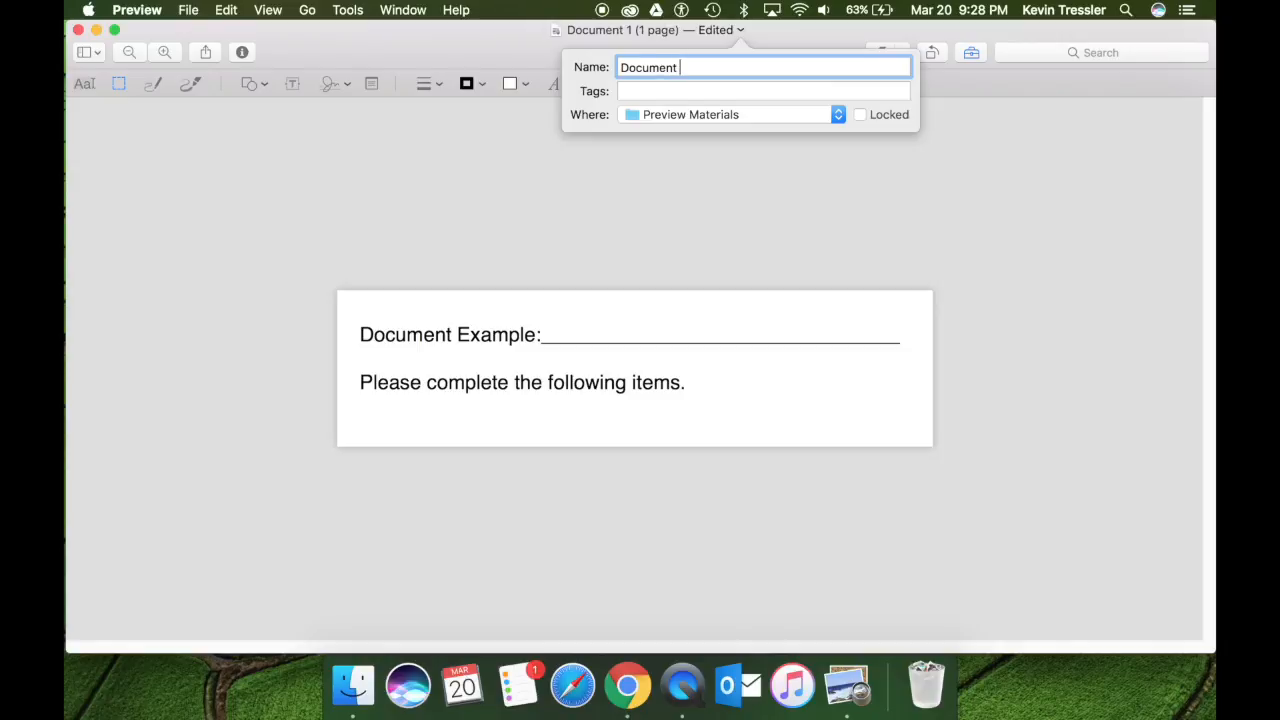
{"action": "type", "text": "1 mod"}
{"action": "key", "text": "Return"}
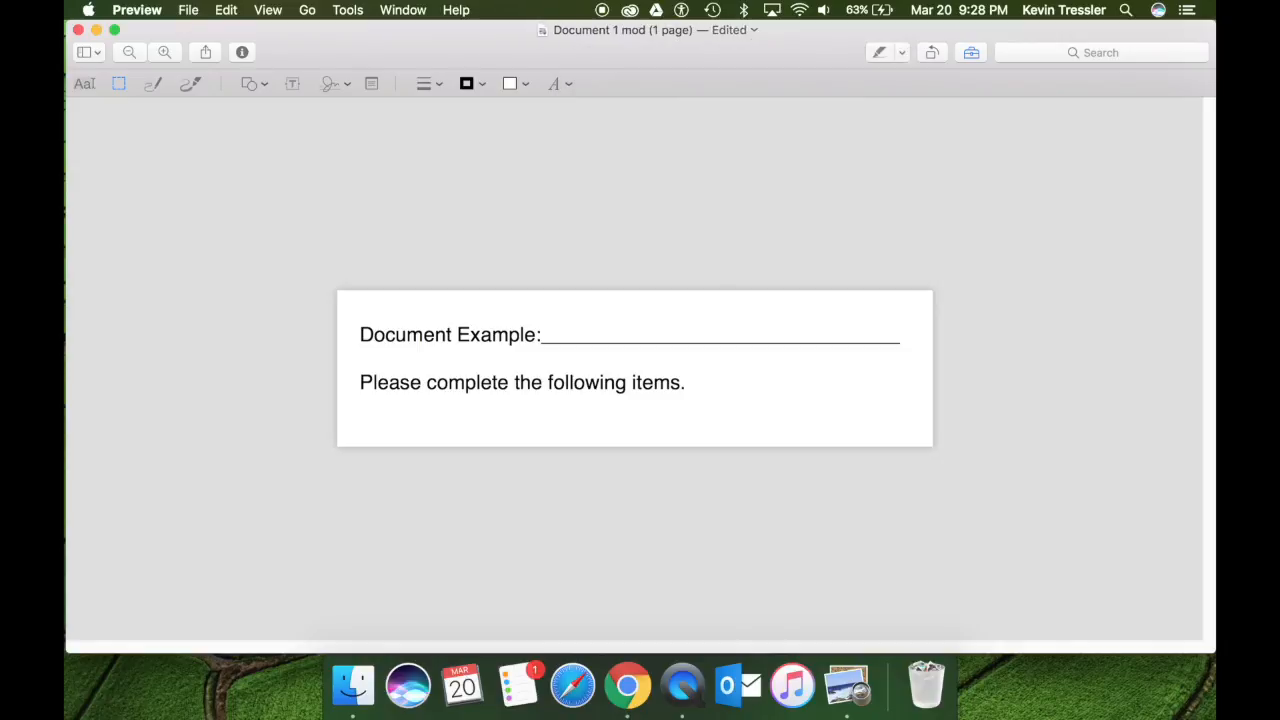
{"action": "key", "text": "super+s"}
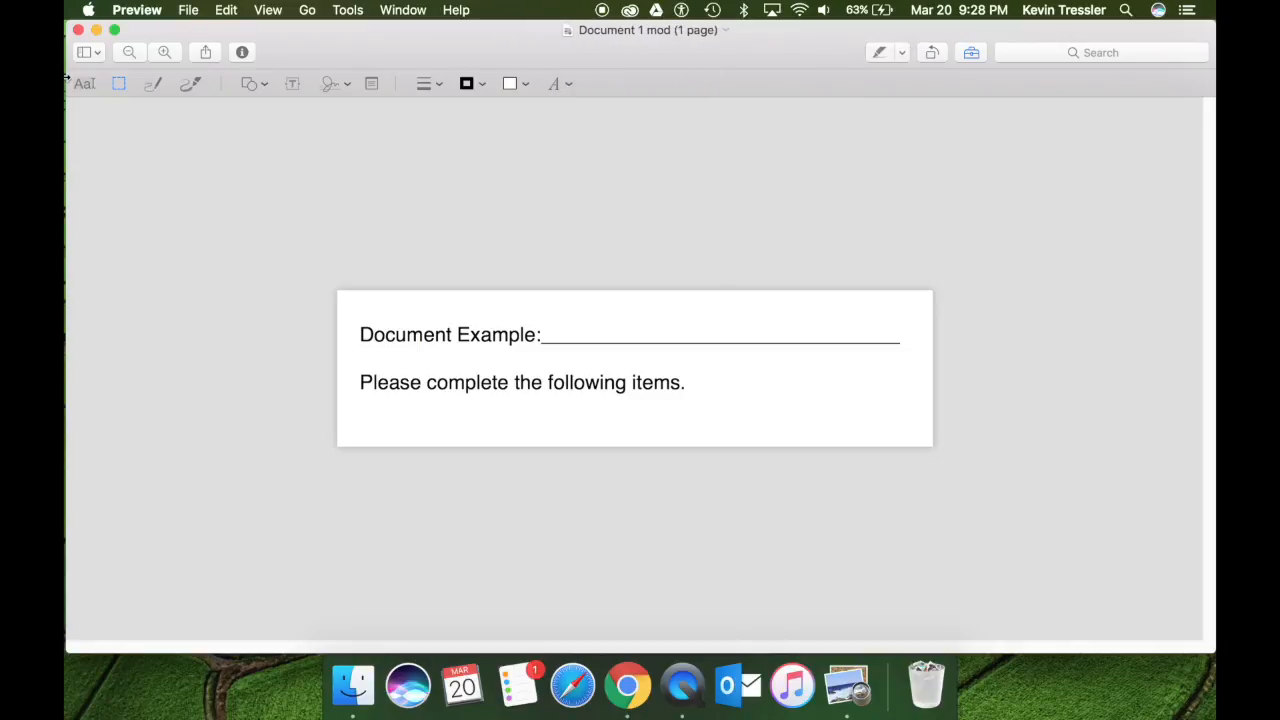
- Close the document, reopen "Document 1 mod" from the Preview Materials folder, and enlarge its window
{"action": "left_click", "coordinate": [78, 30]}
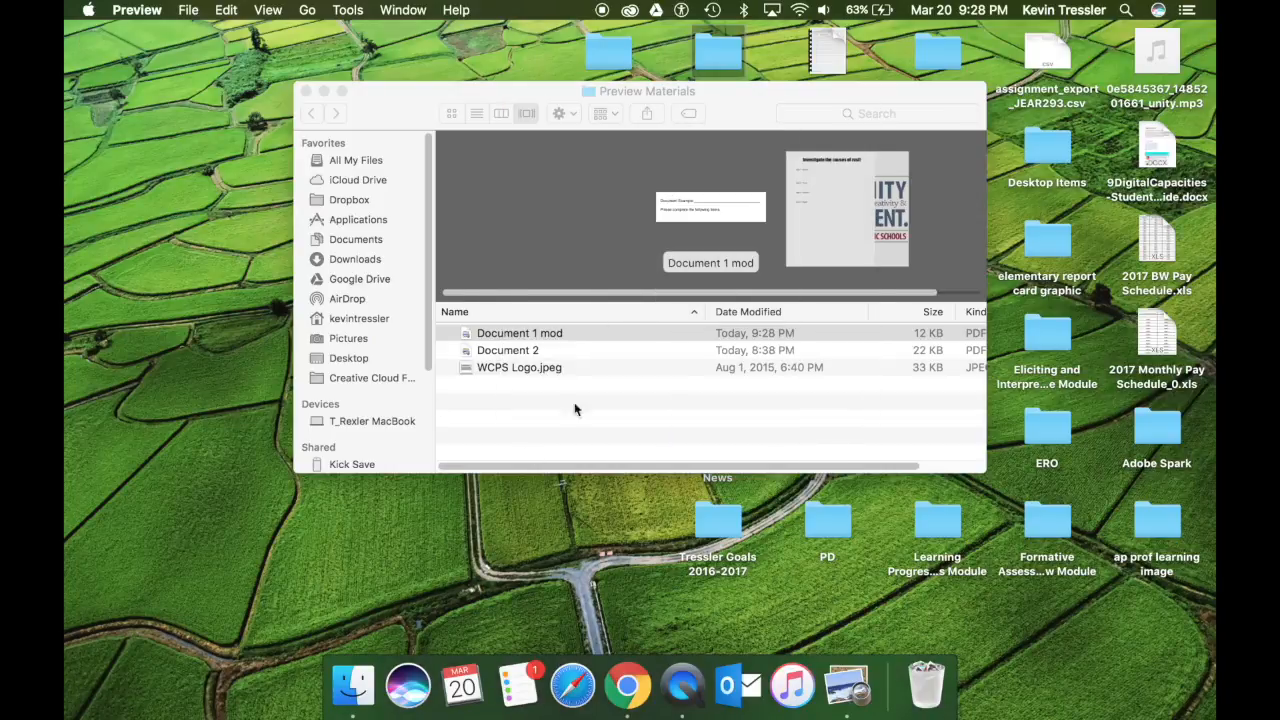
{"action": "double_click", "coordinate": [557, 334]}
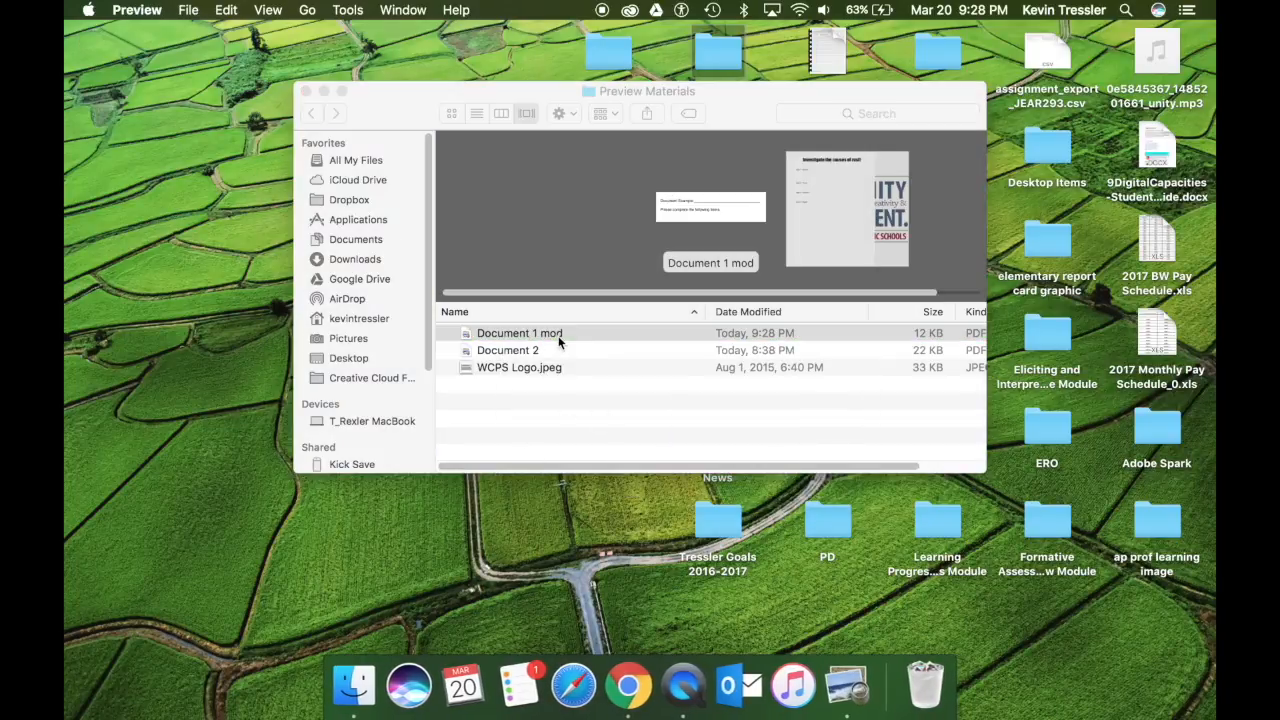
{"action": "left_click_drag", "start_coordinate": [576, 271], "coordinate": [962, 516]}
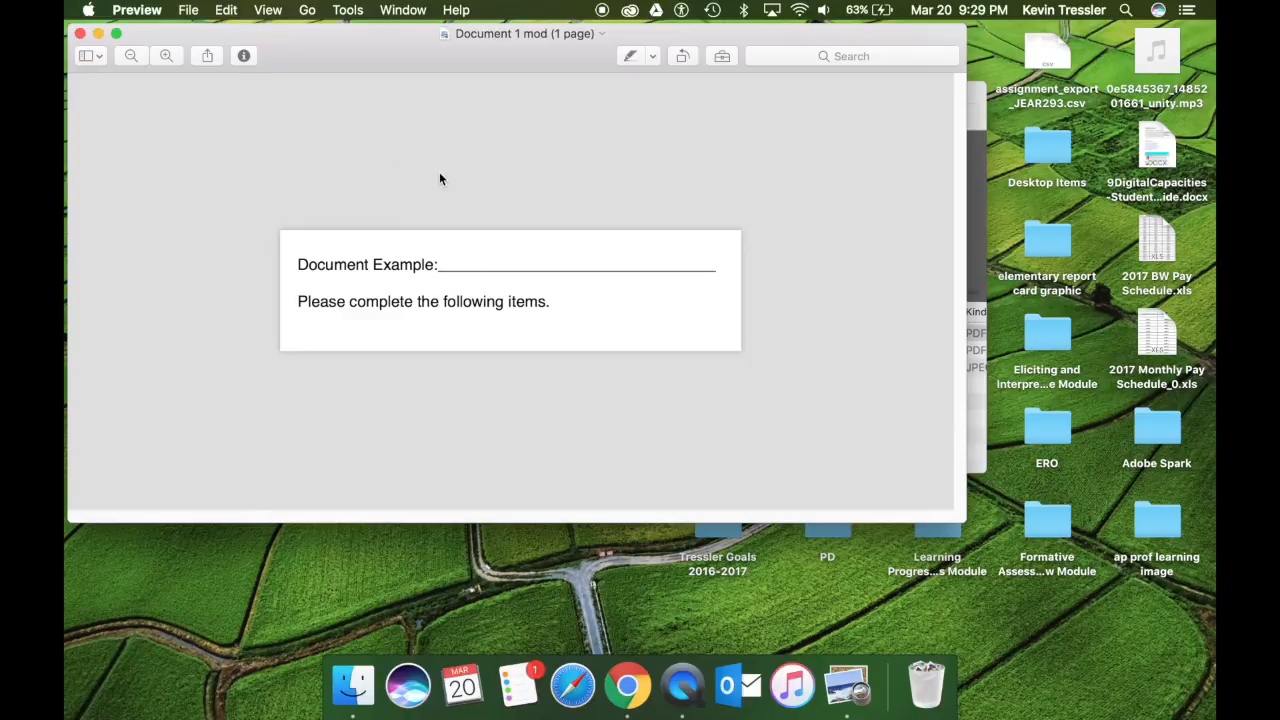
- Browse all saved versions of the document and restore the uncropped version from Today at 9:23 PM
{"action": "left_click", "coordinate": [190, 10]}
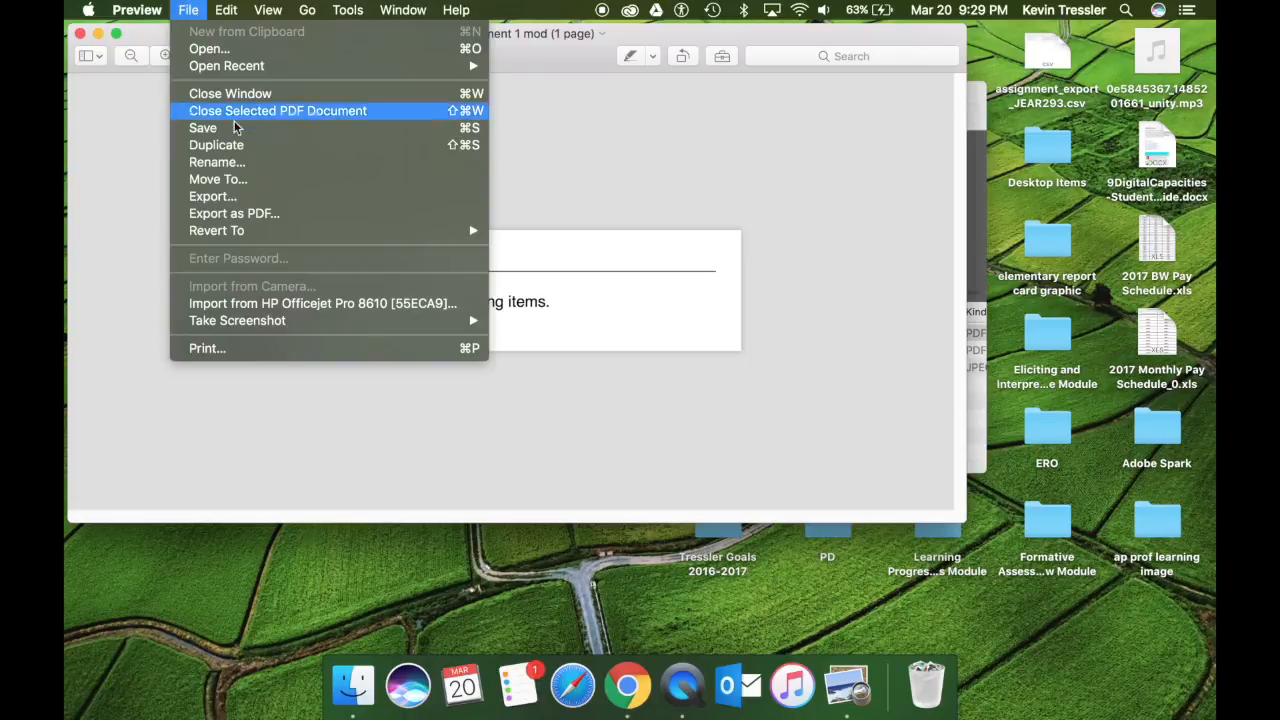
{"action": "mouse_move", "coordinate": [285, 231]}
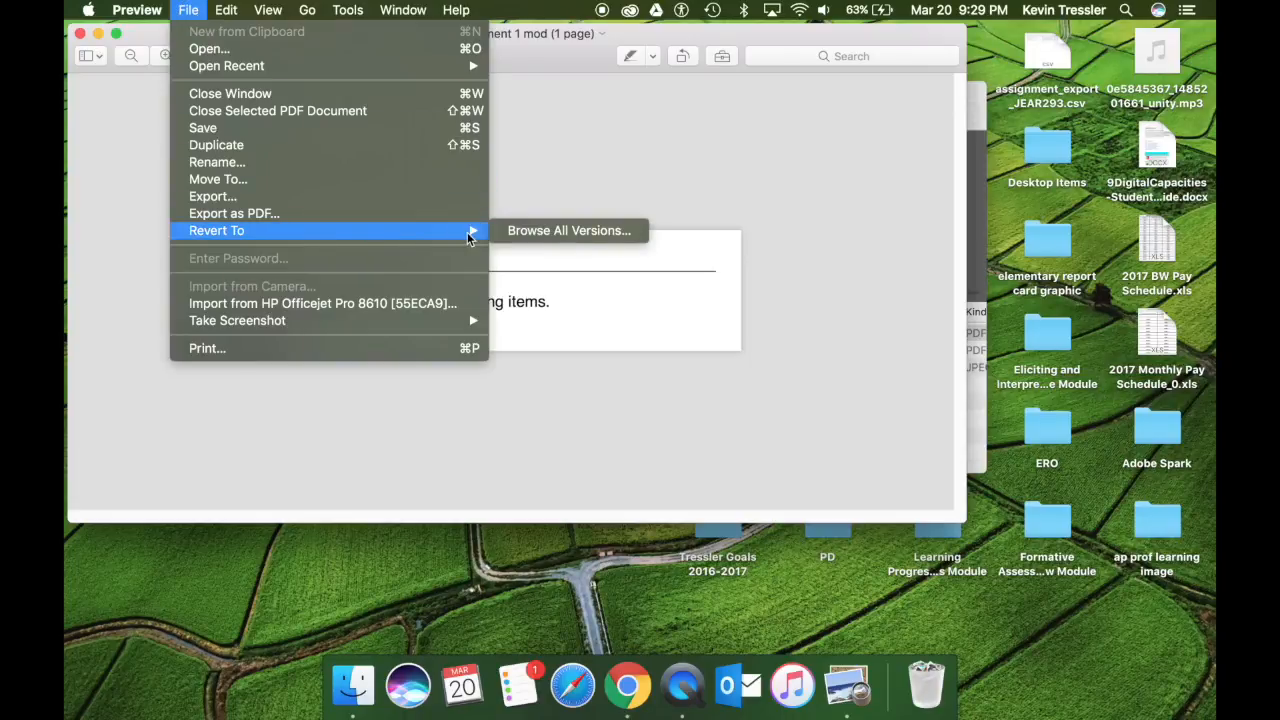
{"action": "left_click", "coordinate": [506, 230]}
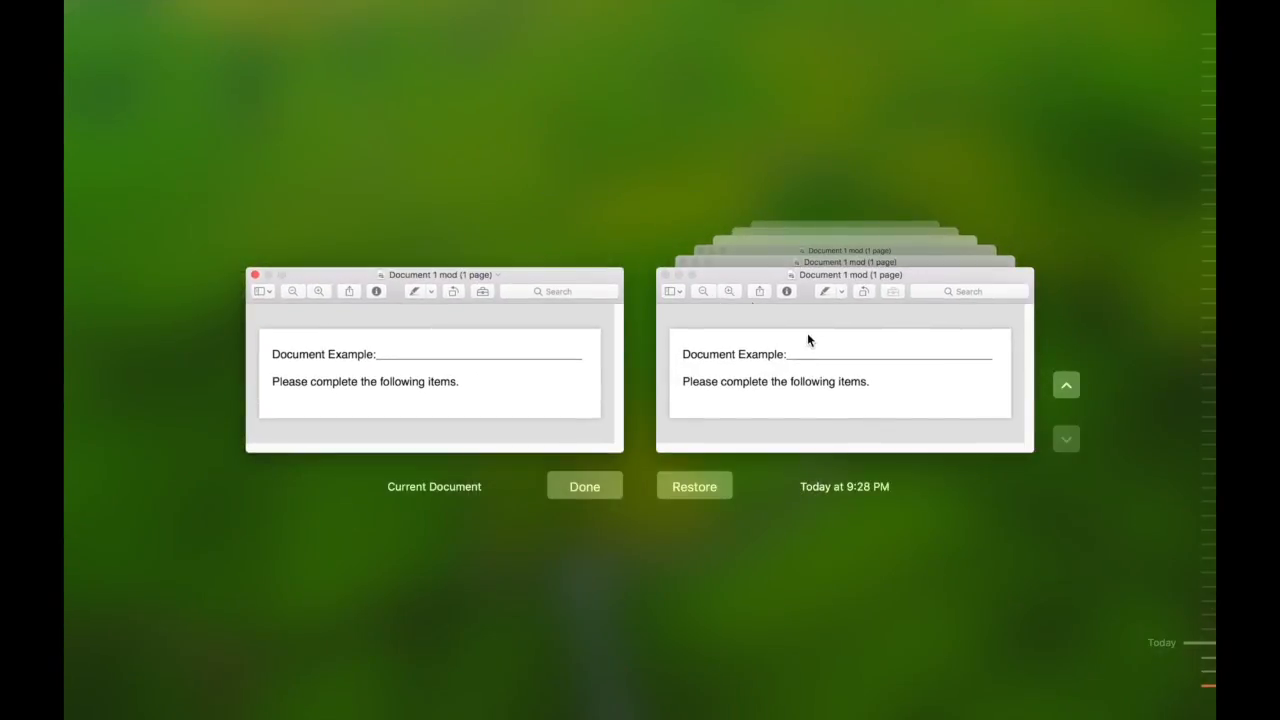
{"action": "left_click", "coordinate": [1066, 386]}
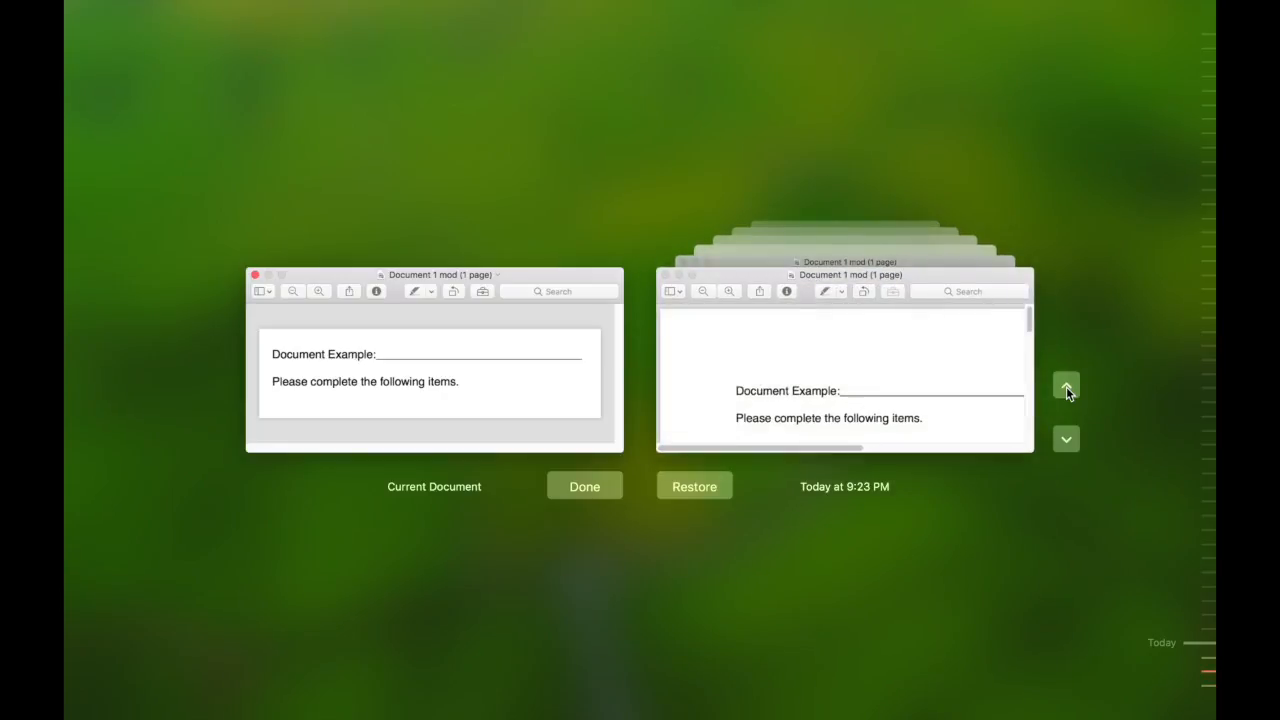
{"action": "left_click", "coordinate": [1066, 386]}
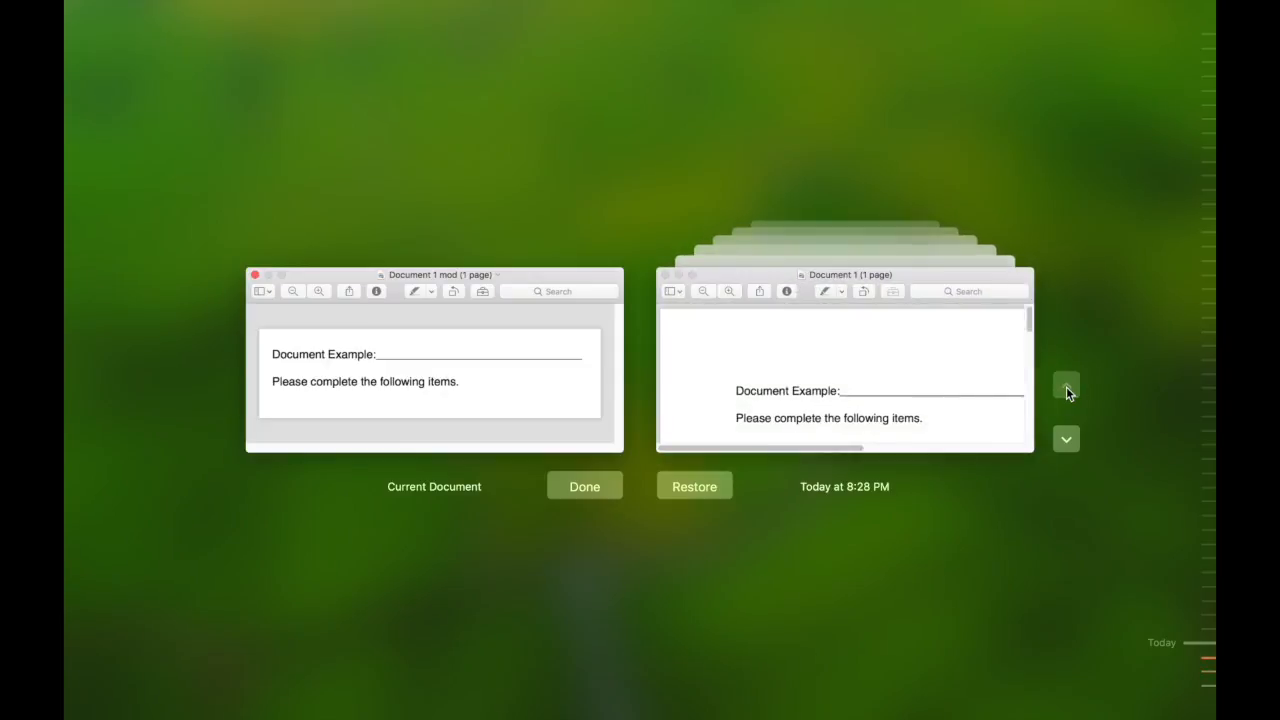
{"action": "left_click", "coordinate": [1066, 437]}
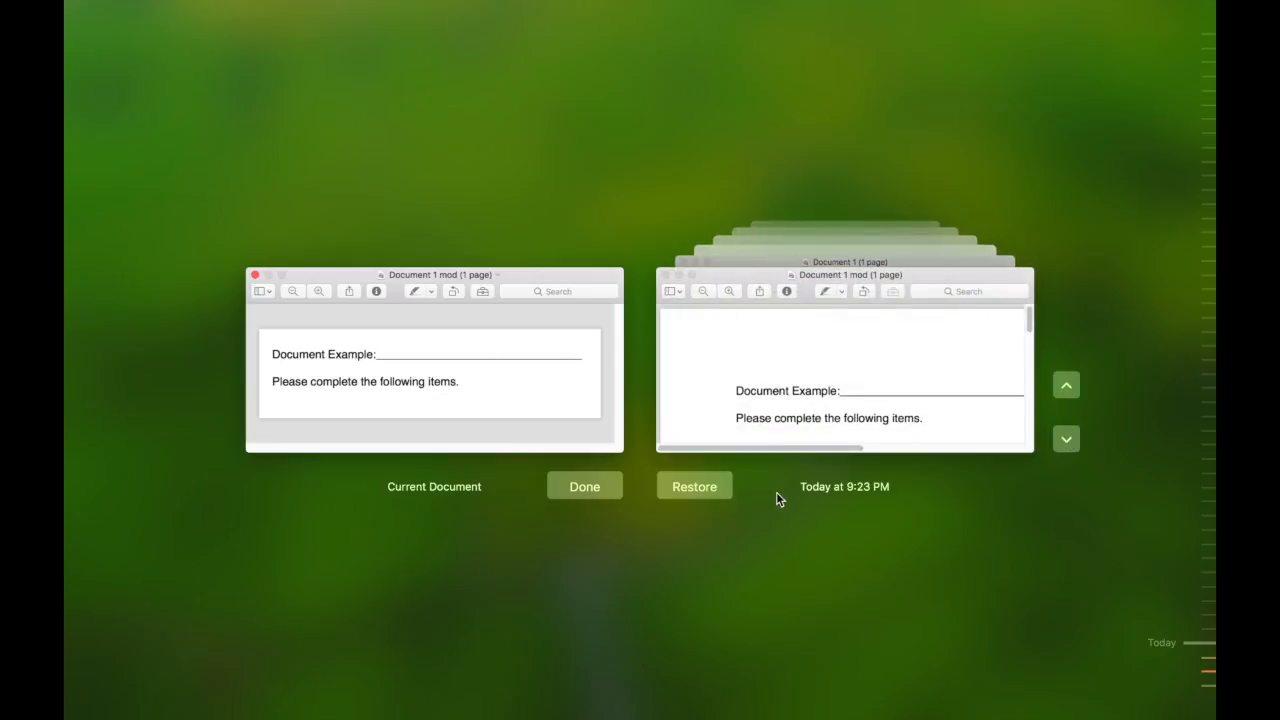
{"action": "left_click", "coordinate": [713, 490]}
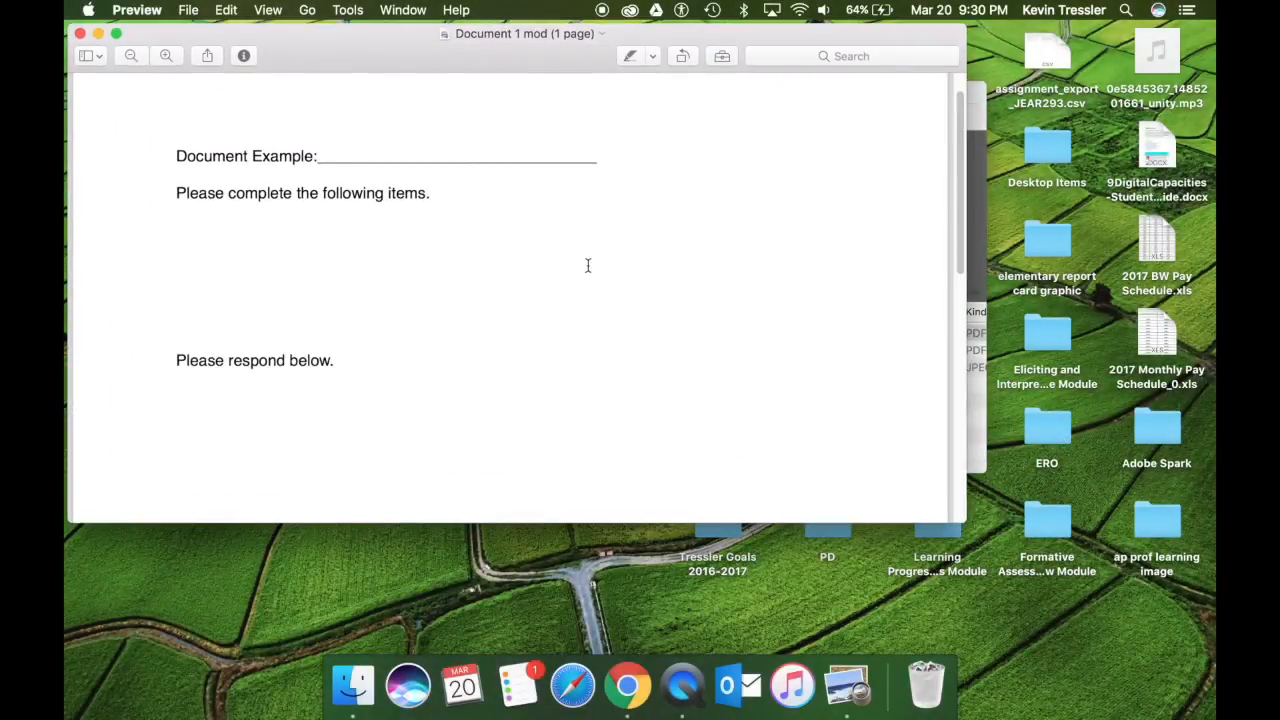
{"action": "scroll", "coordinate": [588, 265], "scroll_direction": "up", "scroll_amount": 3}
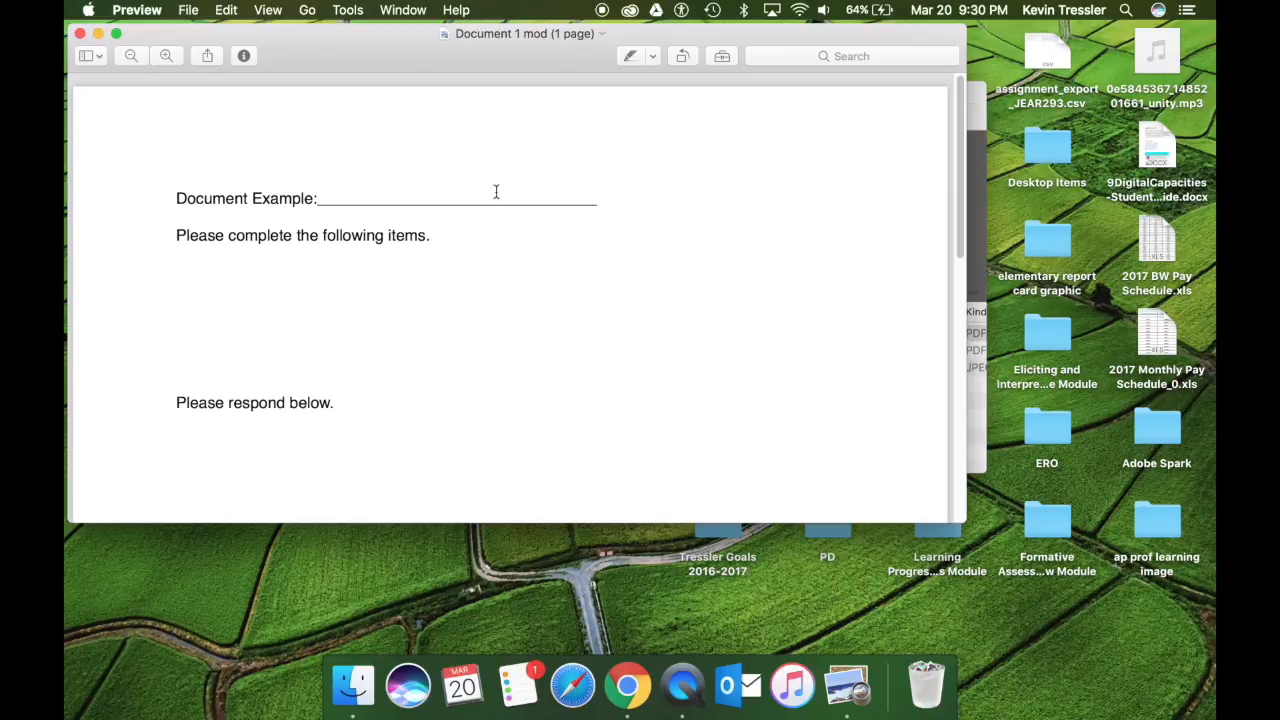
{"action": "left_click", "coordinate": [722, 57]}
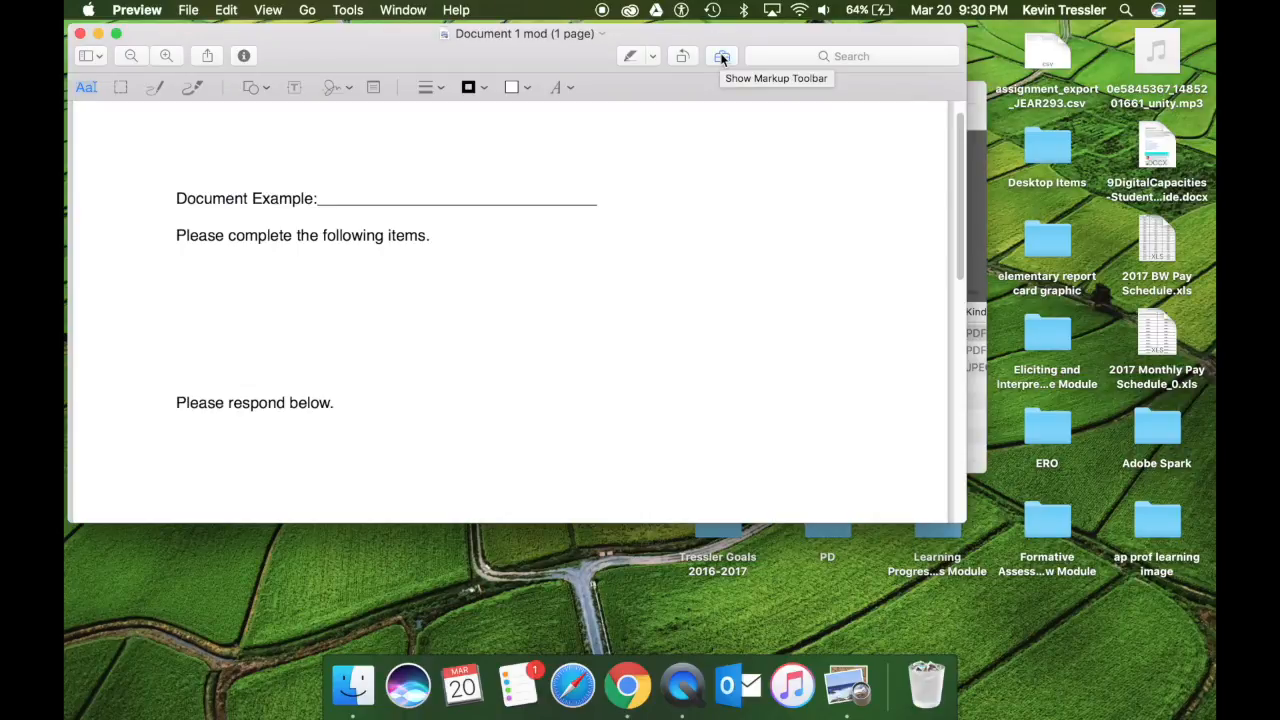
{"action": "left_click", "coordinate": [722, 57]}
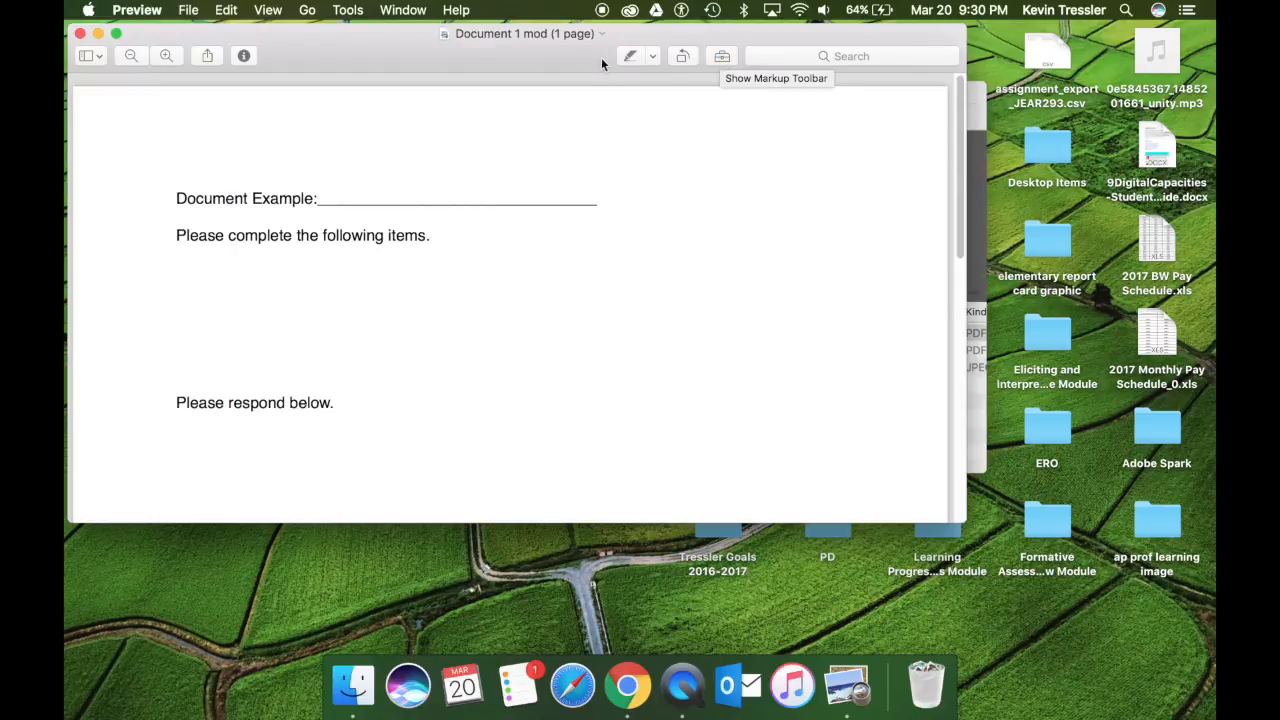
- Duplicate the document as "Document 1 mod copy" and close the original "Document 1 mod" window
{"action": "left_click", "coordinate": [183, 12]}
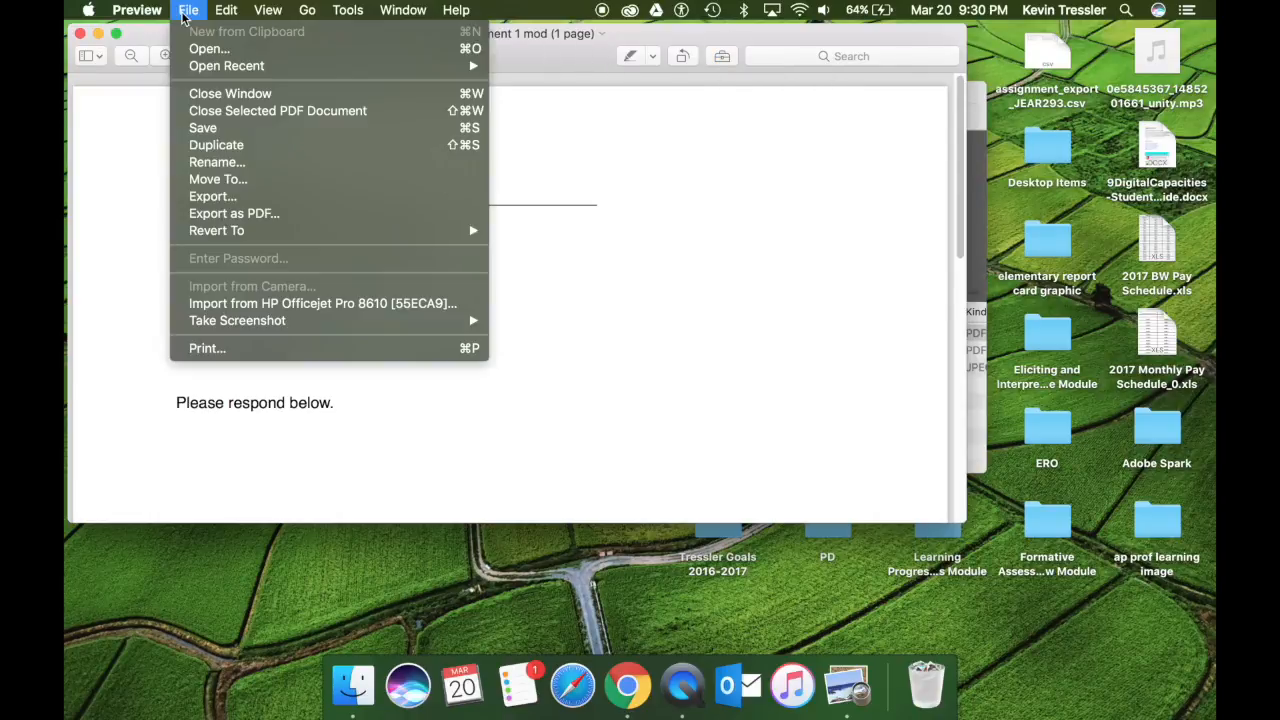
{"action": "left_click", "coordinate": [216, 145]}
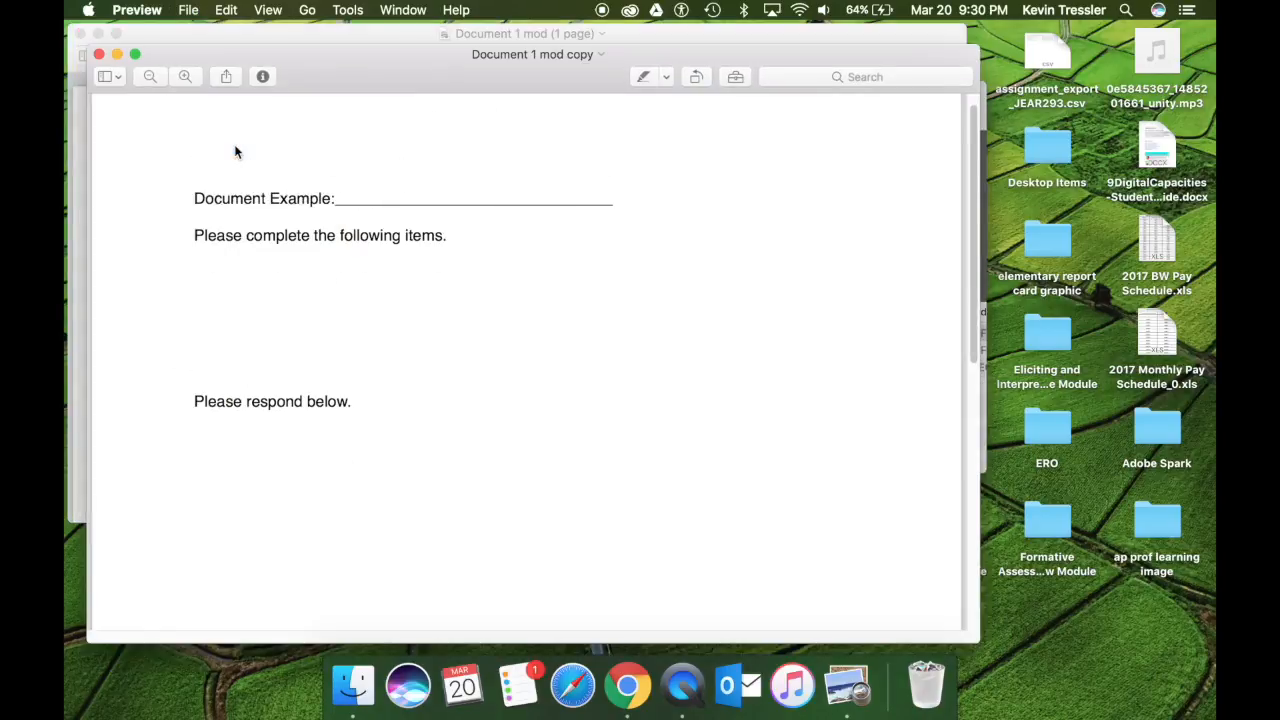
{"action": "key", "text": "Return"}
{"action": "left_click", "coordinate": [643, 38]}
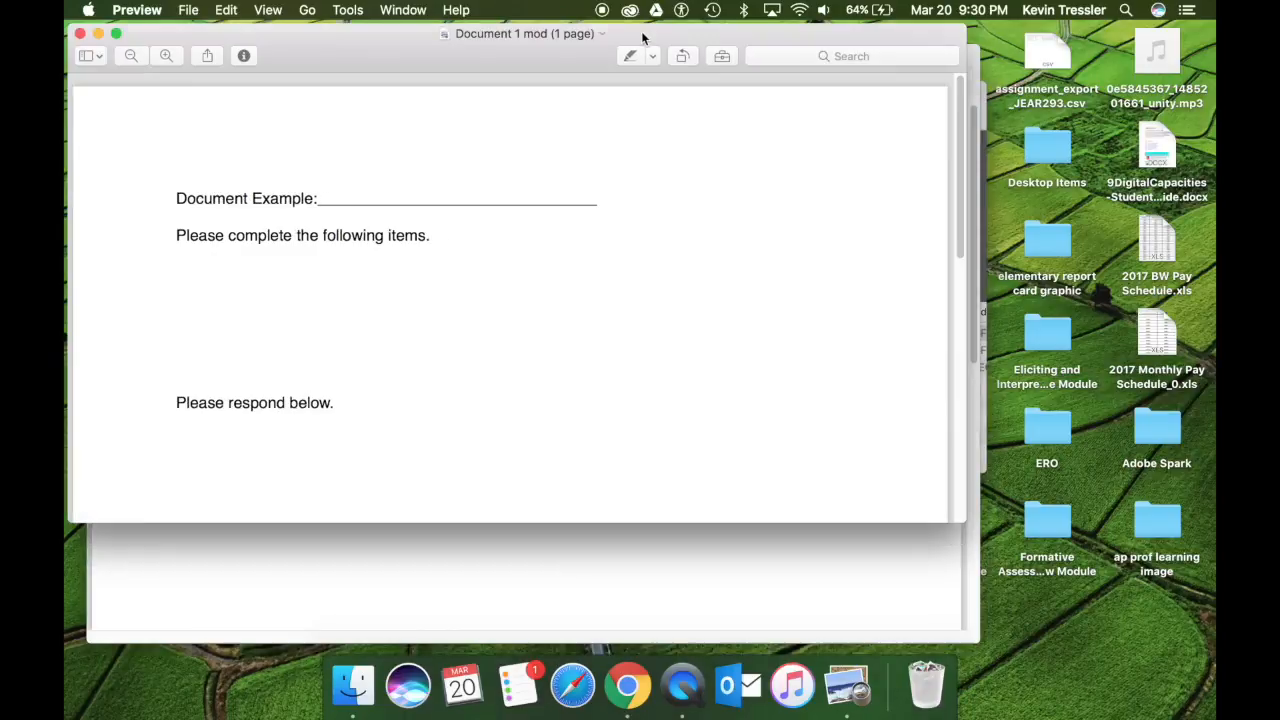
{"action": "left_click", "coordinate": [80, 35]}
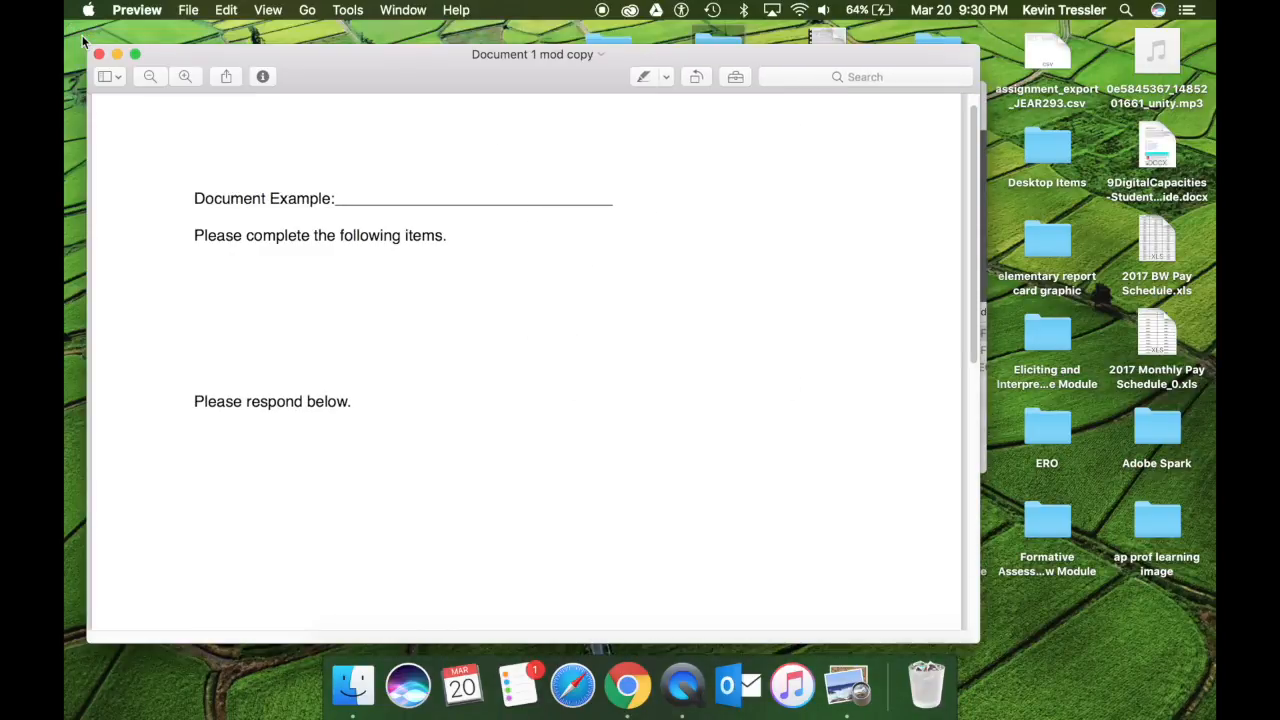
- Move the copy's window to the upper-left corner of the desktop and enlarge it to fill the space above the Dock
{"action": "left_click_drag", "start_coordinate": [449, 63], "coordinate": [413, 42]}
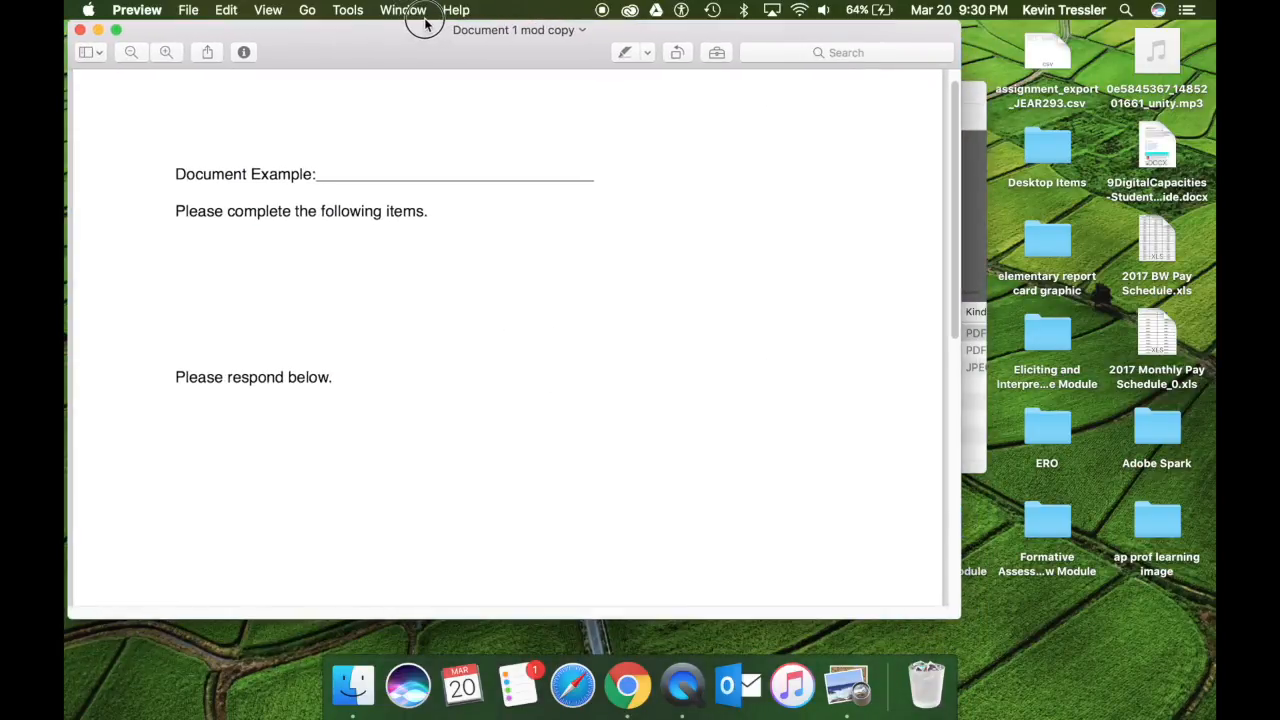
{"action": "left_click_drag", "start_coordinate": [958, 422], "coordinate": [1214, 430]}
{"action": "left_click_drag", "start_coordinate": [1212, 607], "coordinate": [1212, 642]}
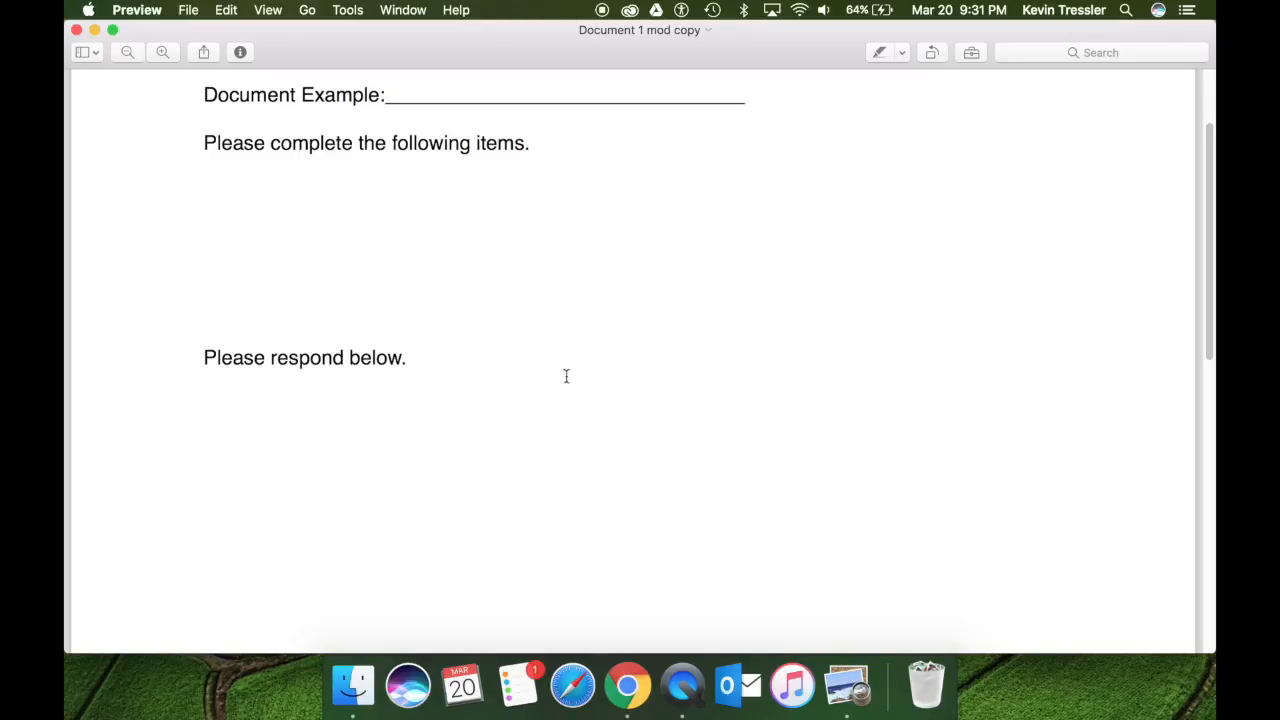
- Show the markup toolbar and use the Sketch tool to draw a freehand circle beside the "Document Example" blank line
{"action": "scroll", "coordinate": [627, 389], "scroll_direction": "up", "scroll_amount": 3}
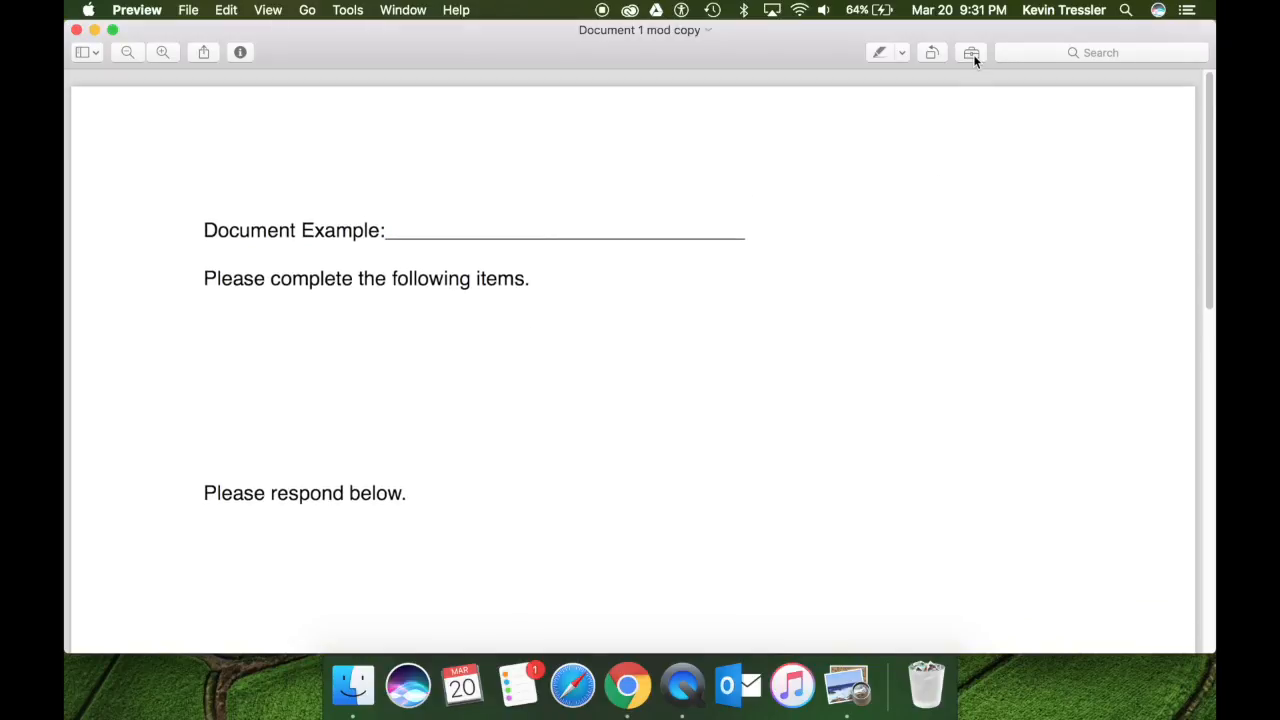
{"action": "left_click", "coordinate": [974, 56]}
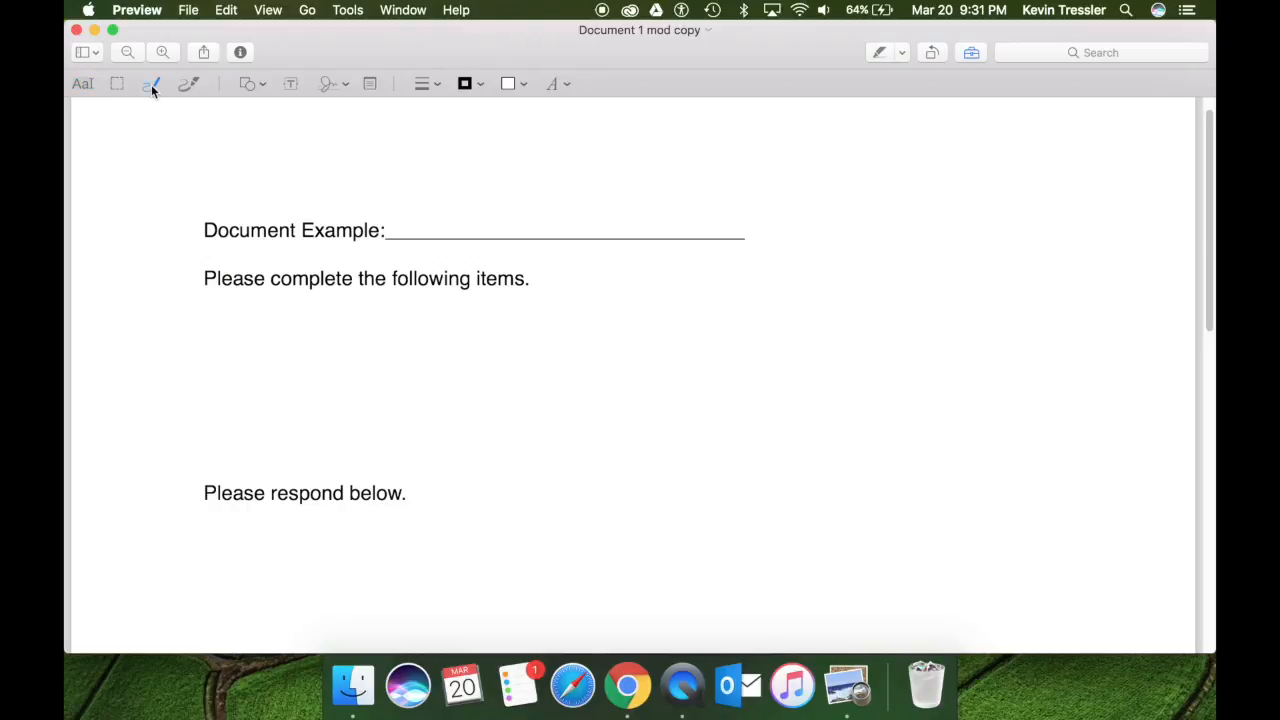
{"action": "left_click", "coordinate": [186, 84]}
{"action": "mouse_move", "coordinate": [790, 260]}
{"action": "left_mouse_down"}
{"action": "mouse_move", "coordinate": [806, 218]}
{"action": "mouse_move", "coordinate": [969, 214]}
{"action": "mouse_move", "coordinate": [894, 374]}
{"action": "mouse_move", "coordinate": [789, 323]}
{"action": "left_mouse_up"}
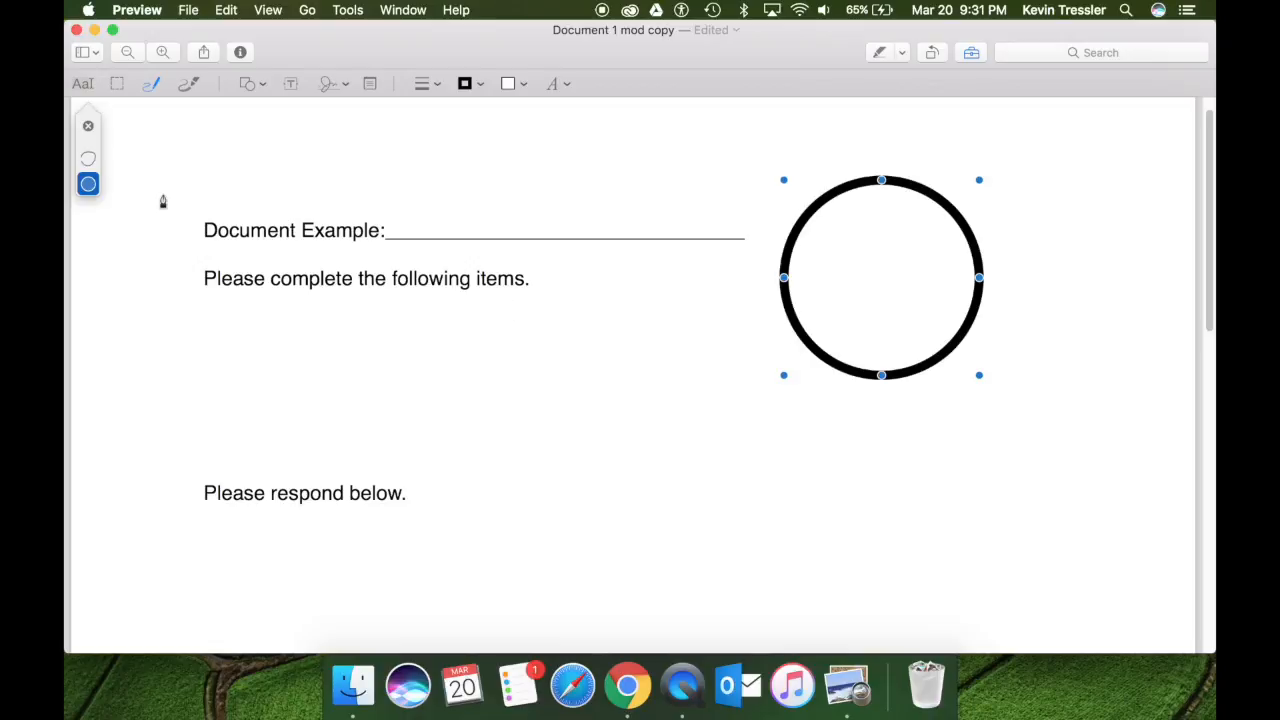
- Switch the sketched circle between its freehand stroke and the recognised circle shape, ending on the freehand stroke
{"action": "left_click", "coordinate": [88, 159]}
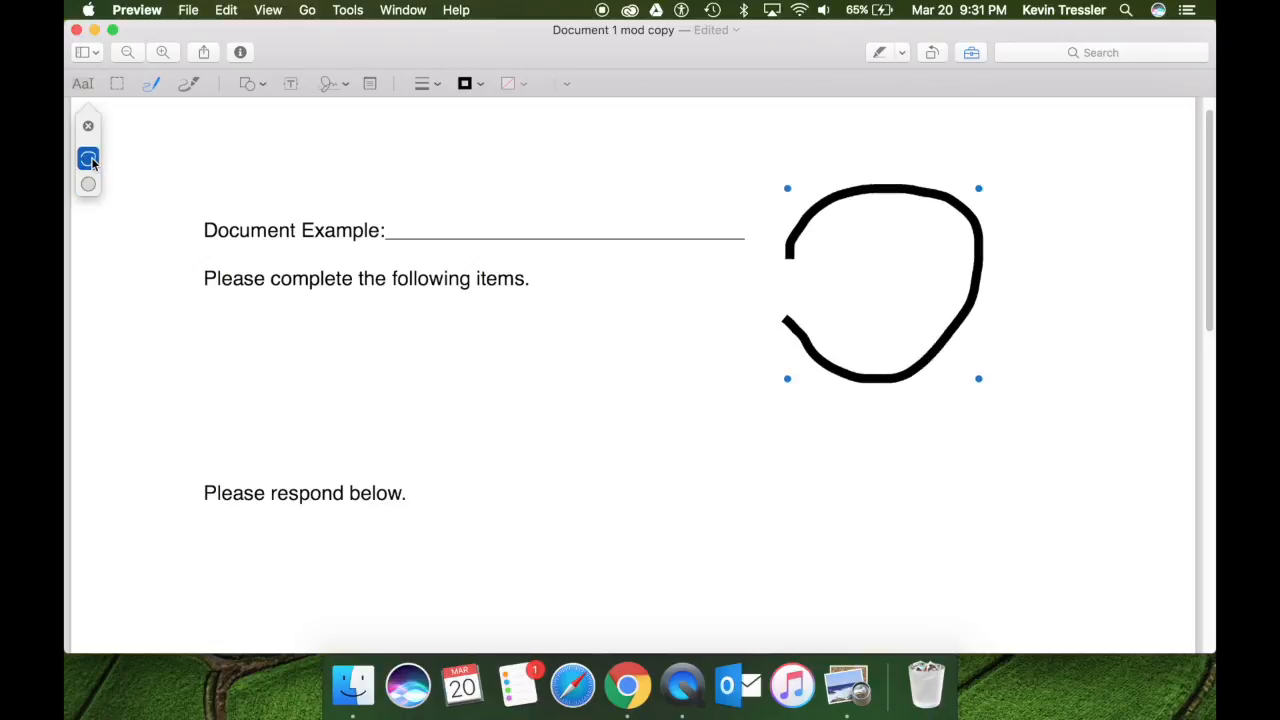
{"action": "left_click", "coordinate": [89, 184]}
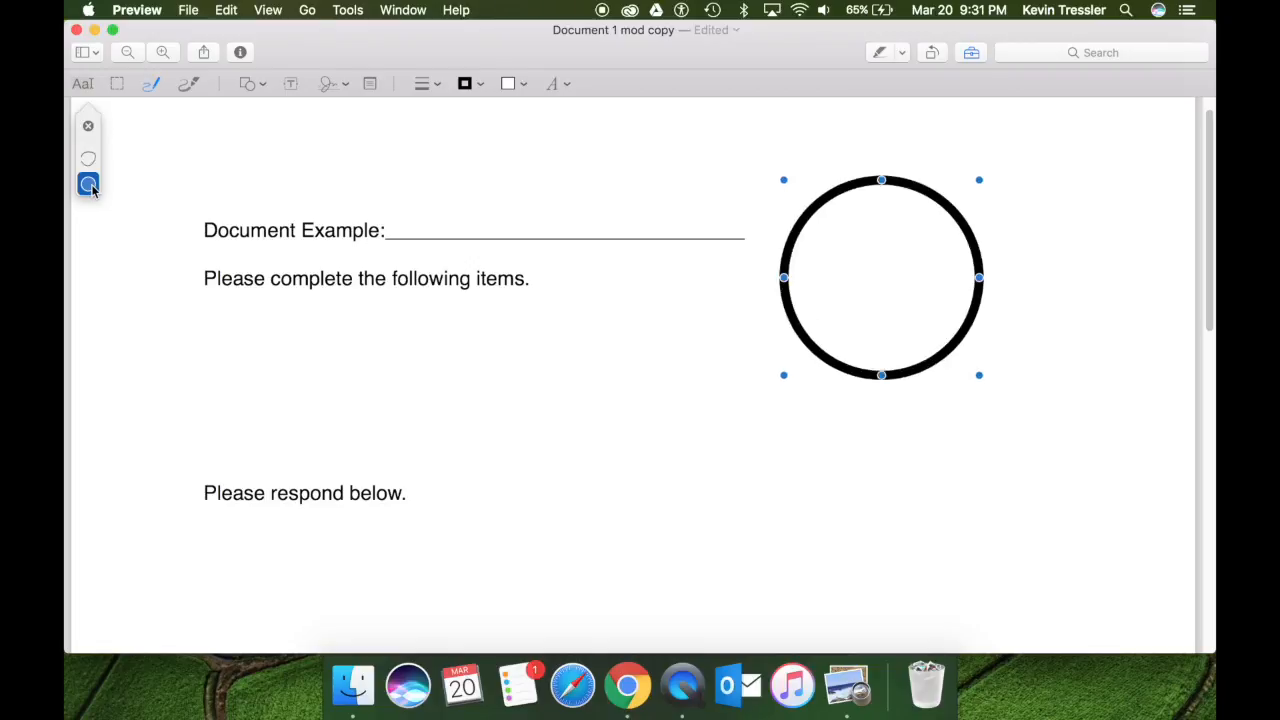
{"action": "left_click", "coordinate": [88, 159]}
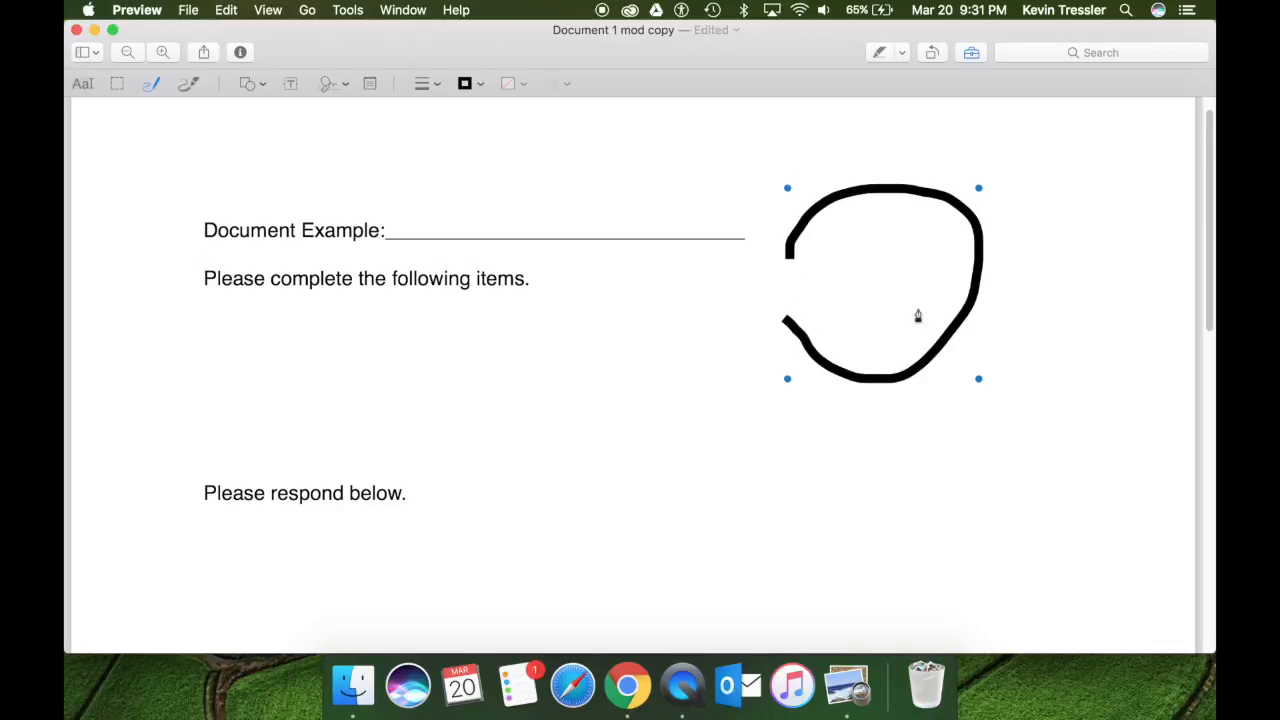
- Delete the sketched circle and use the Draw tool to make three dots and a freehand closed loop above "Please respond below."
{"action": "key", "text": "Delete"}
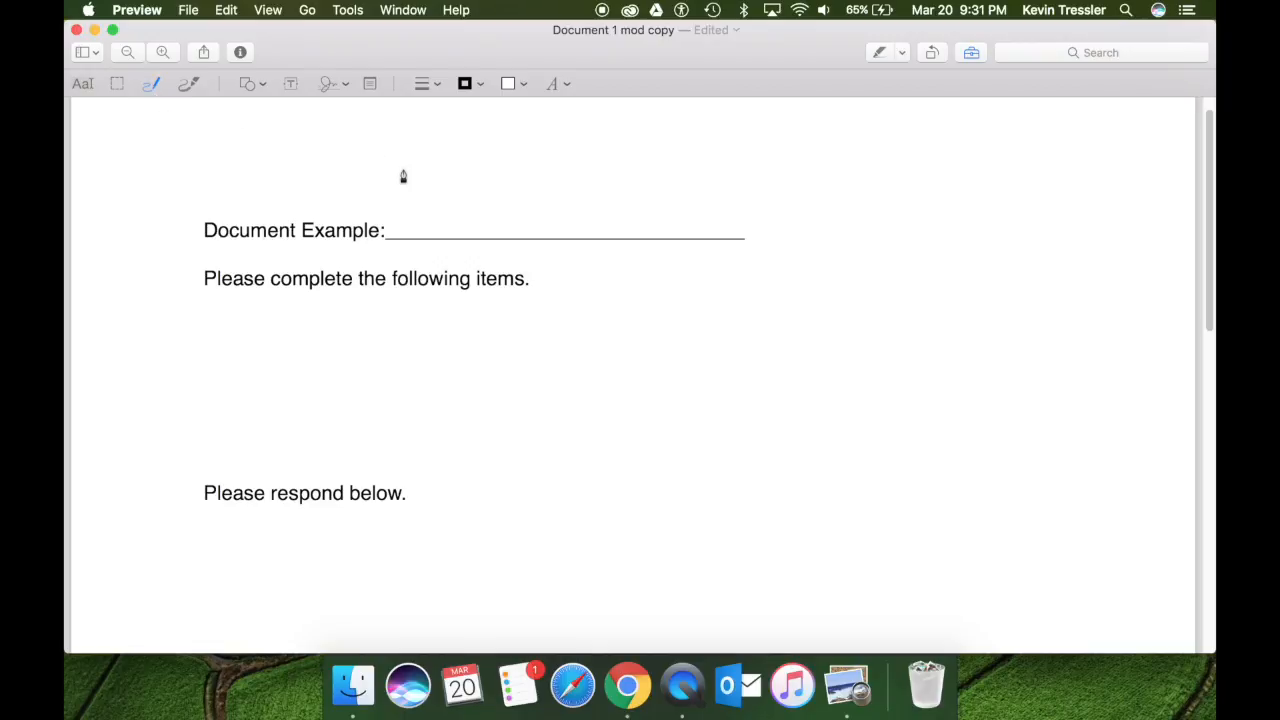
{"action": "left_click", "coordinate": [186, 83]}
{"action": "left_click", "coordinate": [845, 231]}
{"action": "left_click", "coordinate": [962, 371]}
{"action": "left_click", "coordinate": [893, 341]}
{"action": "mouse_move", "coordinate": [749, 358]}
{"action": "left_mouse_down"}
{"action": "mouse_move", "coordinate": [604, 385]}
{"action": "mouse_move", "coordinate": [780, 451]}
{"action": "mouse_move", "coordinate": [748, 359]}
{"action": "left_mouse_up"}
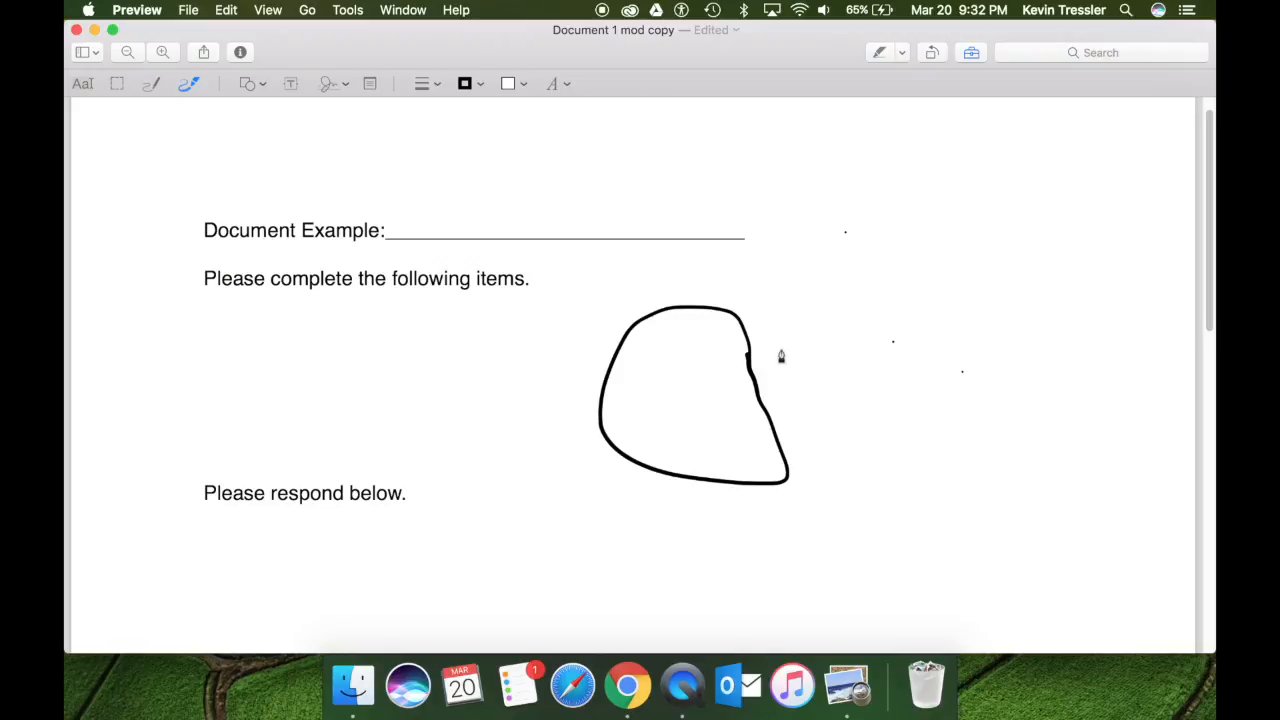
- Delete the freehand loop and the three stray dots from the page
{"action": "left_click", "coordinate": [748, 352]}
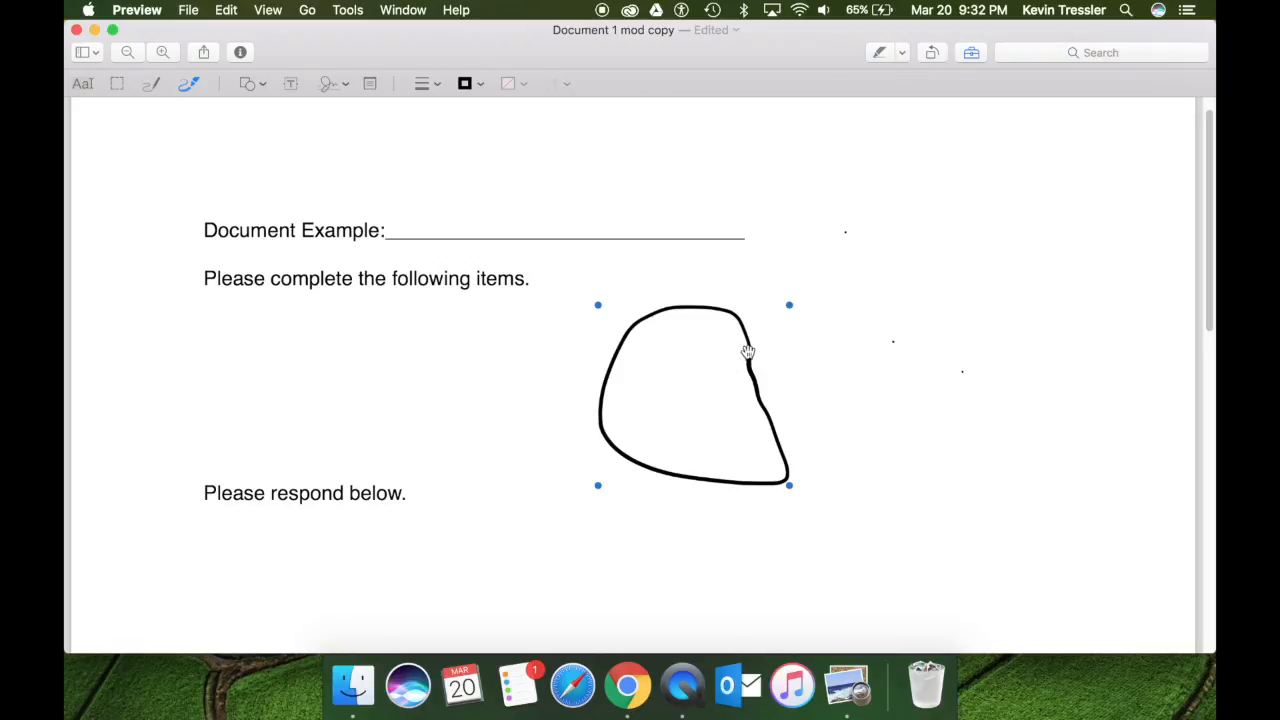
{"action": "key", "text": "Delete"}
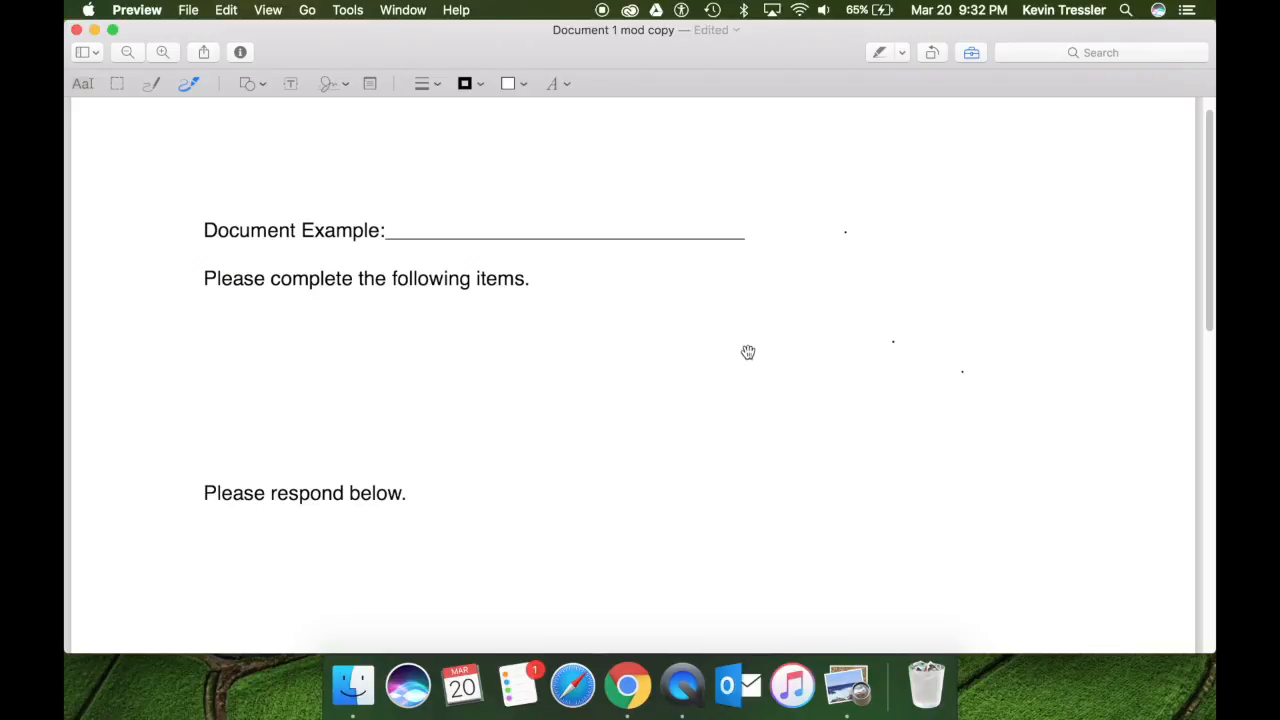
{"action": "left_click", "coordinate": [845, 232]}
{"action": "key", "text": "Delete"}
{"action": "key", "text": "Delete"}
{"action": "left_click", "coordinate": [893, 341]}
{"action": "key", "text": "Delete"}
{"action": "left_click", "coordinate": [963, 371]}
{"action": "key", "text": "Delete"}
- Draw two freehand underlines beneath "Please complete the" and a freehand circle around "items."
{"action": "left_click", "coordinate": [201, 290]}
{"action": "left_click_drag", "start_coordinate": [201, 290], "coordinate": [416, 296]}
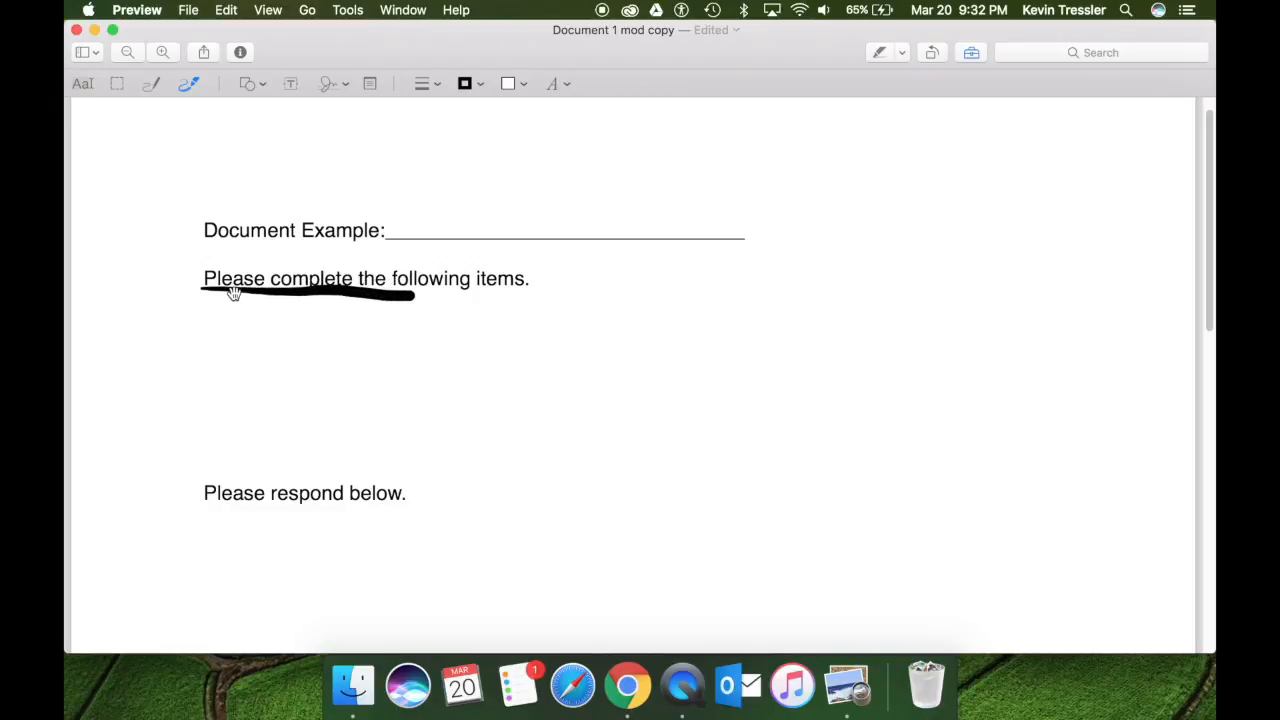
{"action": "left_click", "coordinate": [204, 291]}
{"action": "left_click", "coordinate": [206, 309]}
{"action": "left_click_drag", "start_coordinate": [205, 310], "coordinate": [408, 319]}
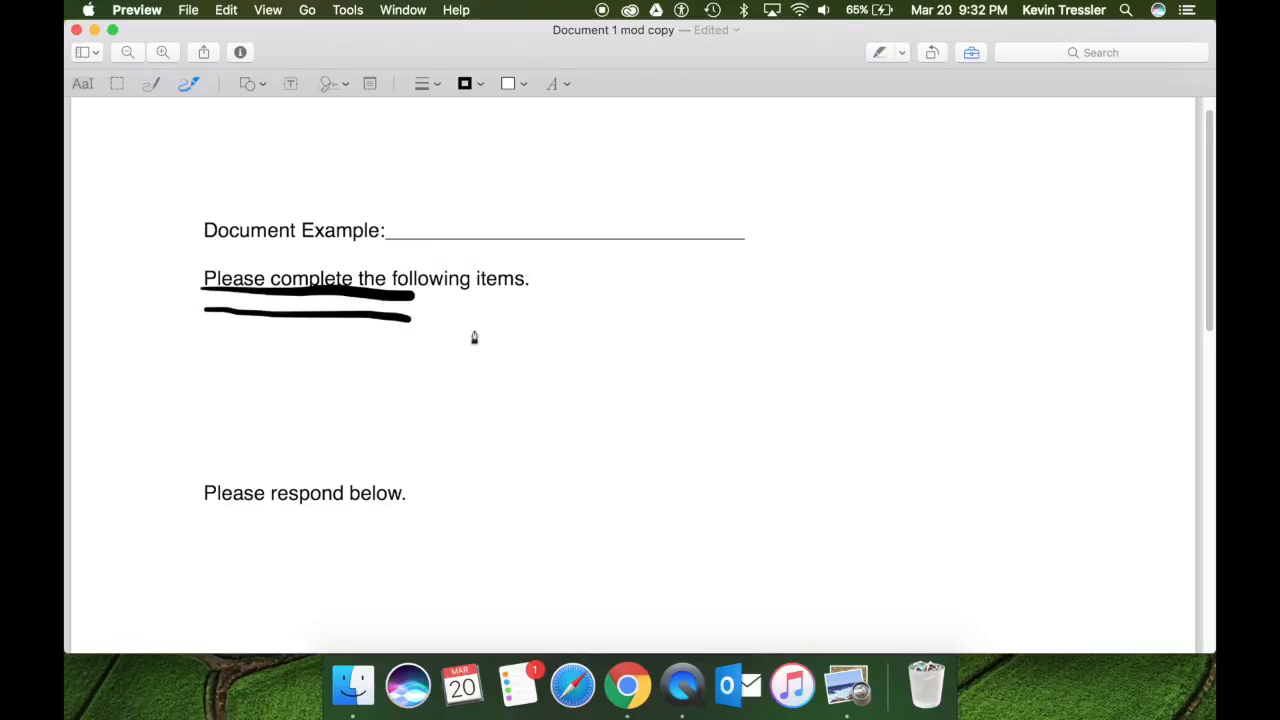
{"action": "left_click", "coordinate": [562, 286]}
{"action": "mouse_move", "coordinate": [562, 282]}
{"action": "left_mouse_down"}
{"action": "mouse_move", "coordinate": [537, 266]}
{"action": "mouse_move", "coordinate": [484, 266]}
{"action": "mouse_move", "coordinate": [474, 294]}
{"action": "mouse_move", "coordinate": [531, 309]}
{"action": "mouse_move", "coordinate": [564, 283]}
{"action": "left_mouse_up"}
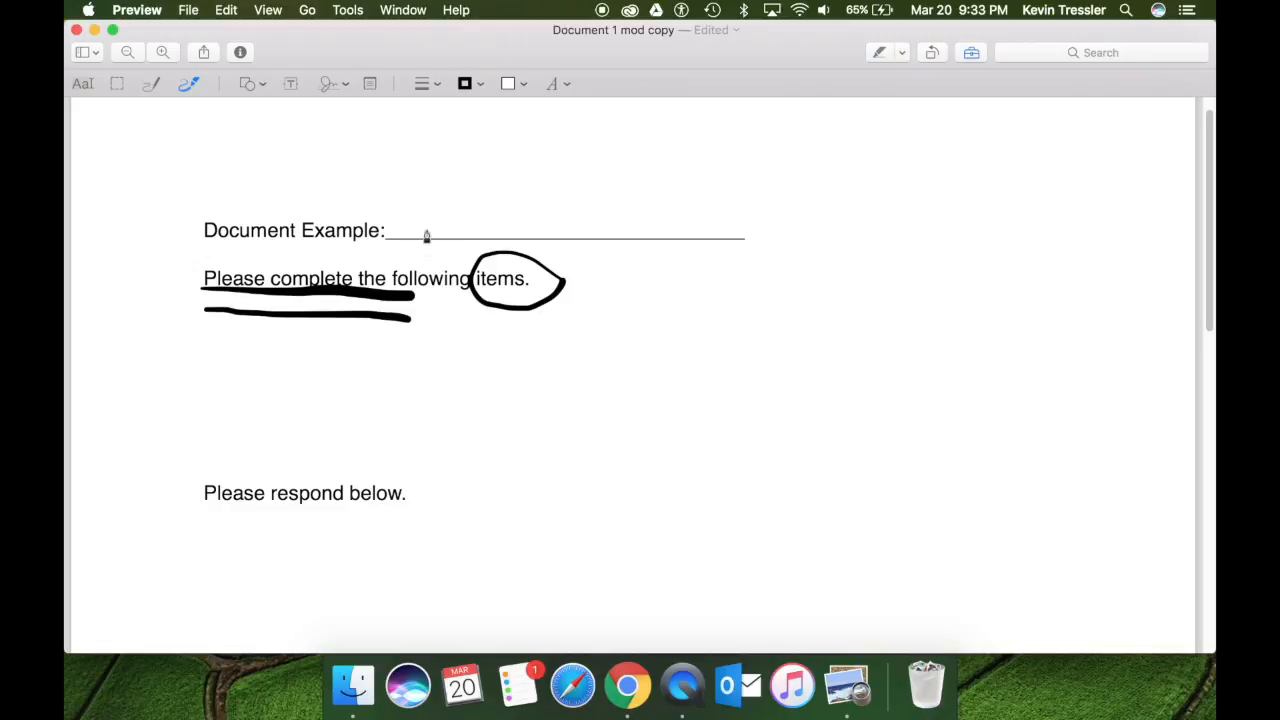
- Turn on the line shadow and draw a freehand rectangle above "Please respond below." plus two short horizontal lines beside it
{"action": "left_click", "coordinate": [435, 86]}
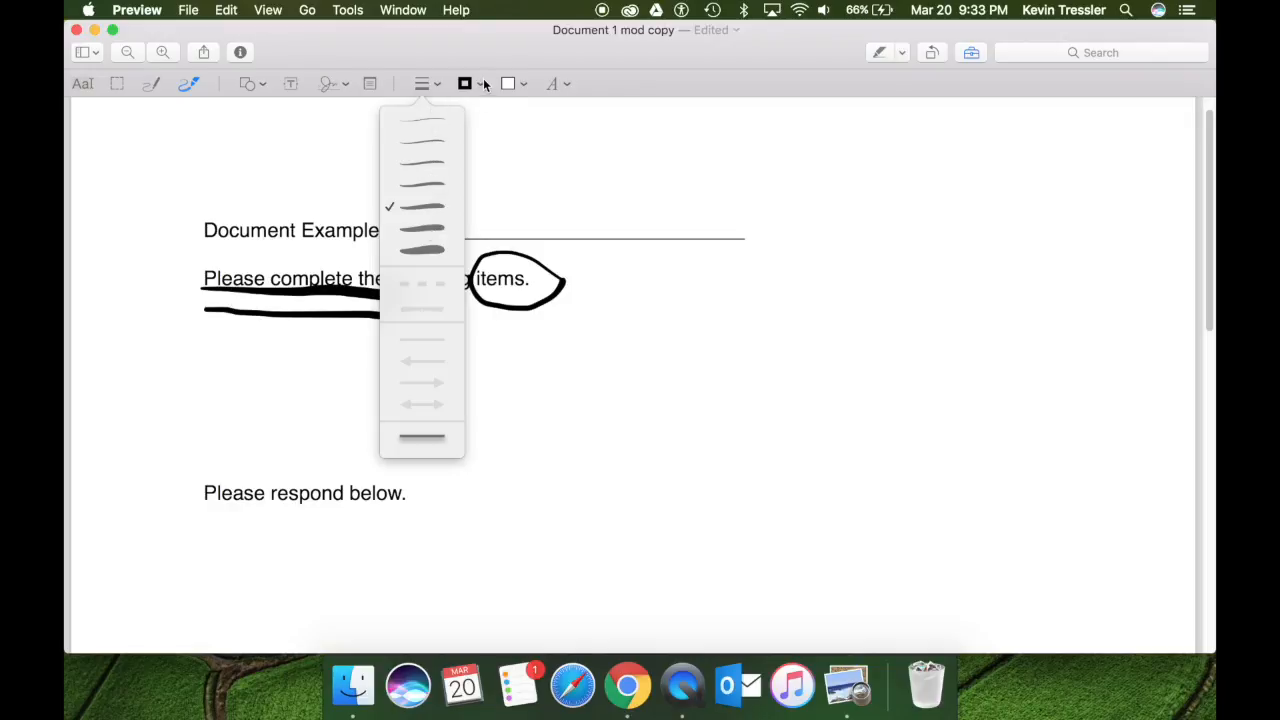
{"action": "left_click_drag", "start_coordinate": [369, 385], "coordinate": [366, 386]}
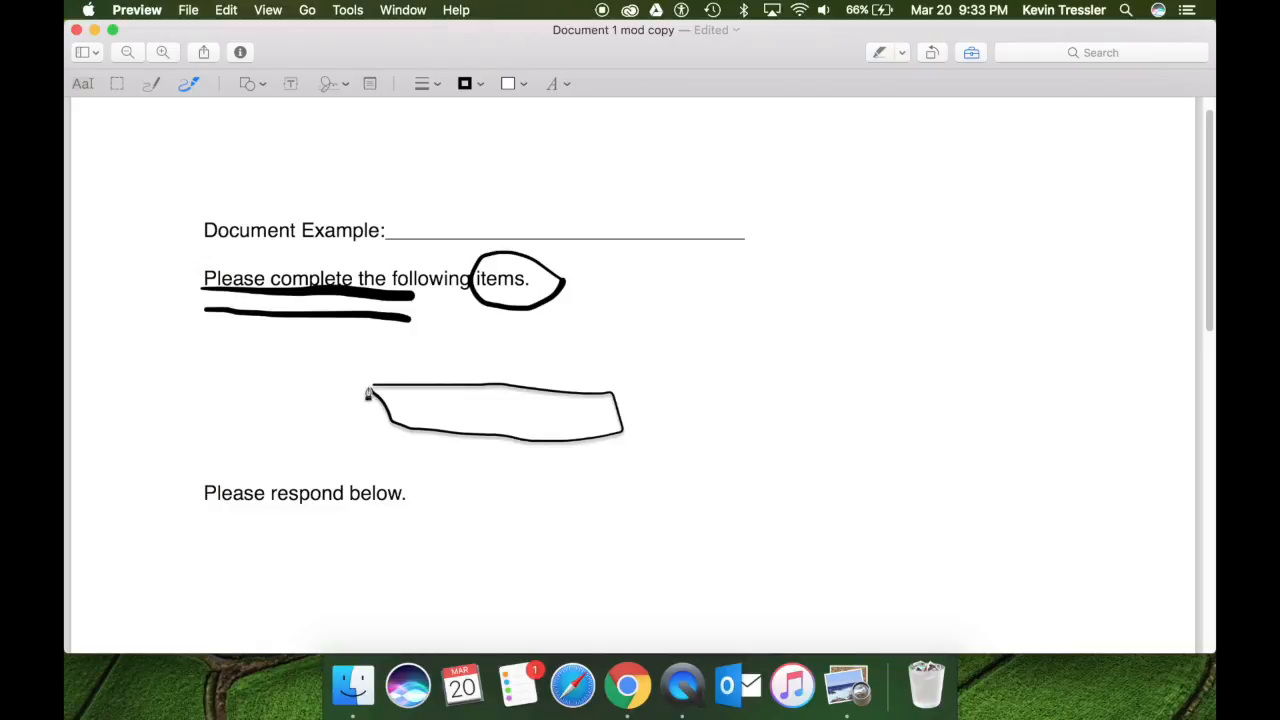
{"action": "left_click_drag", "start_coordinate": [631, 324], "coordinate": [790, 319]}
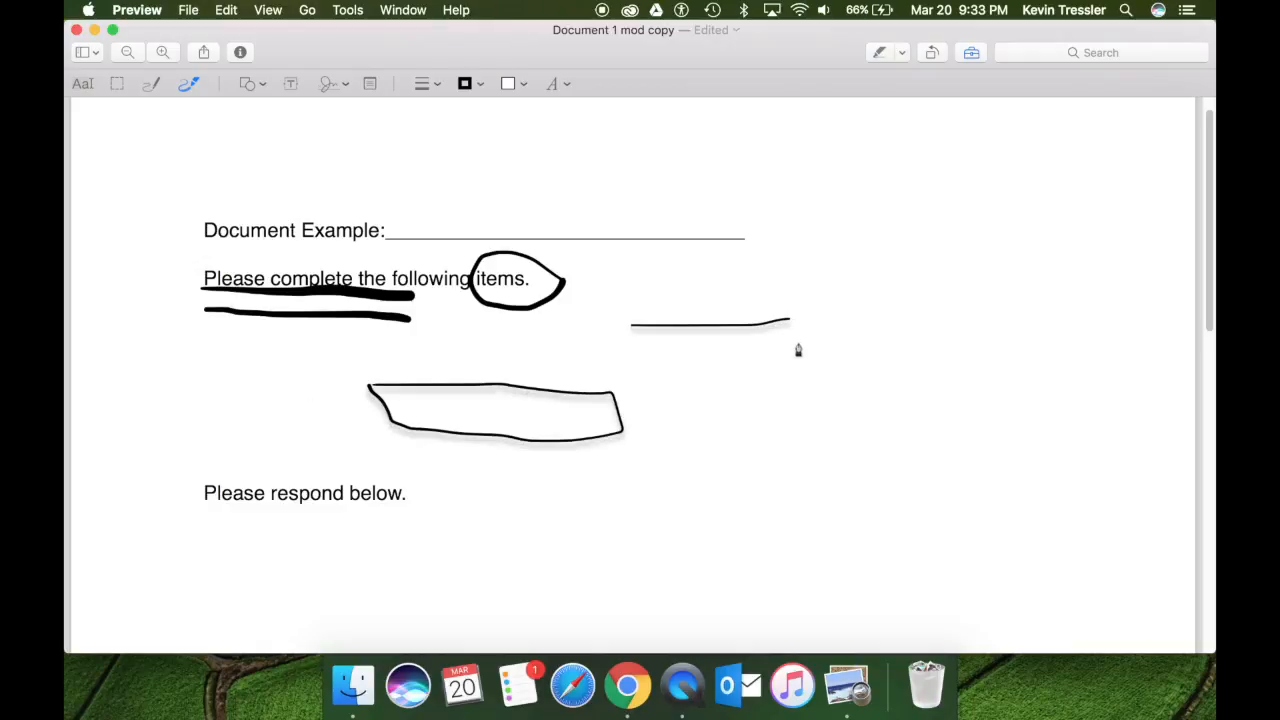
{"action": "left_click_drag", "start_coordinate": [765, 362], "coordinate": [641, 360]}
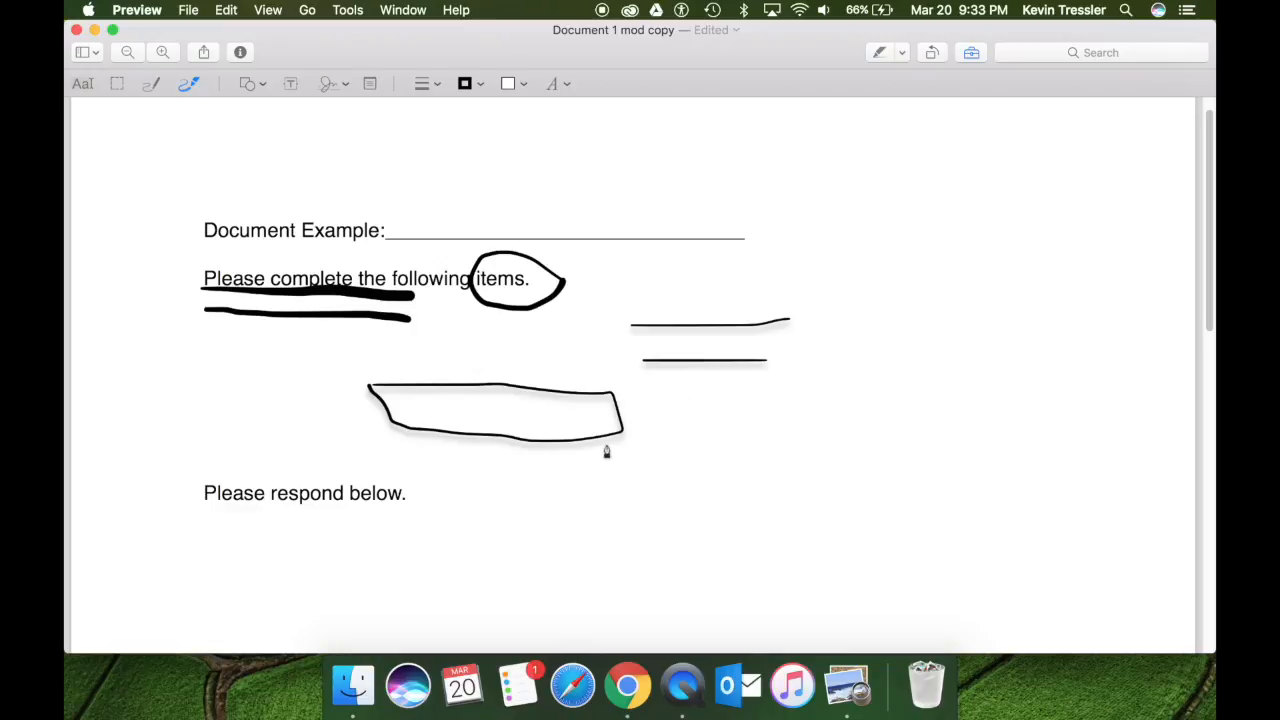
- Delete the shadowed freehand rectangle and the two shadowed horizontal lines
{"action": "left_click", "coordinate": [535, 391]}
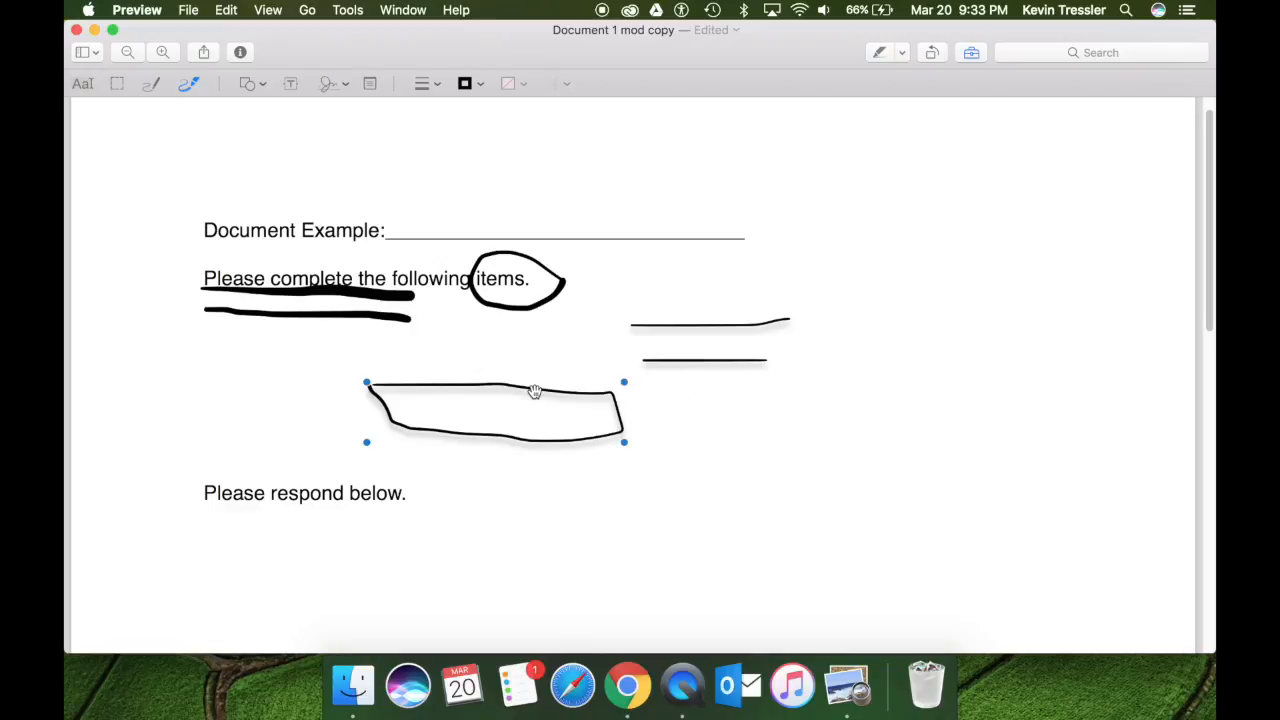
{"action": "key", "text": "Delete"}
{"action": "left_click", "coordinate": [704, 359]}
{"action": "key", "text": "Delete"}
{"action": "left_click", "coordinate": [692, 325]}
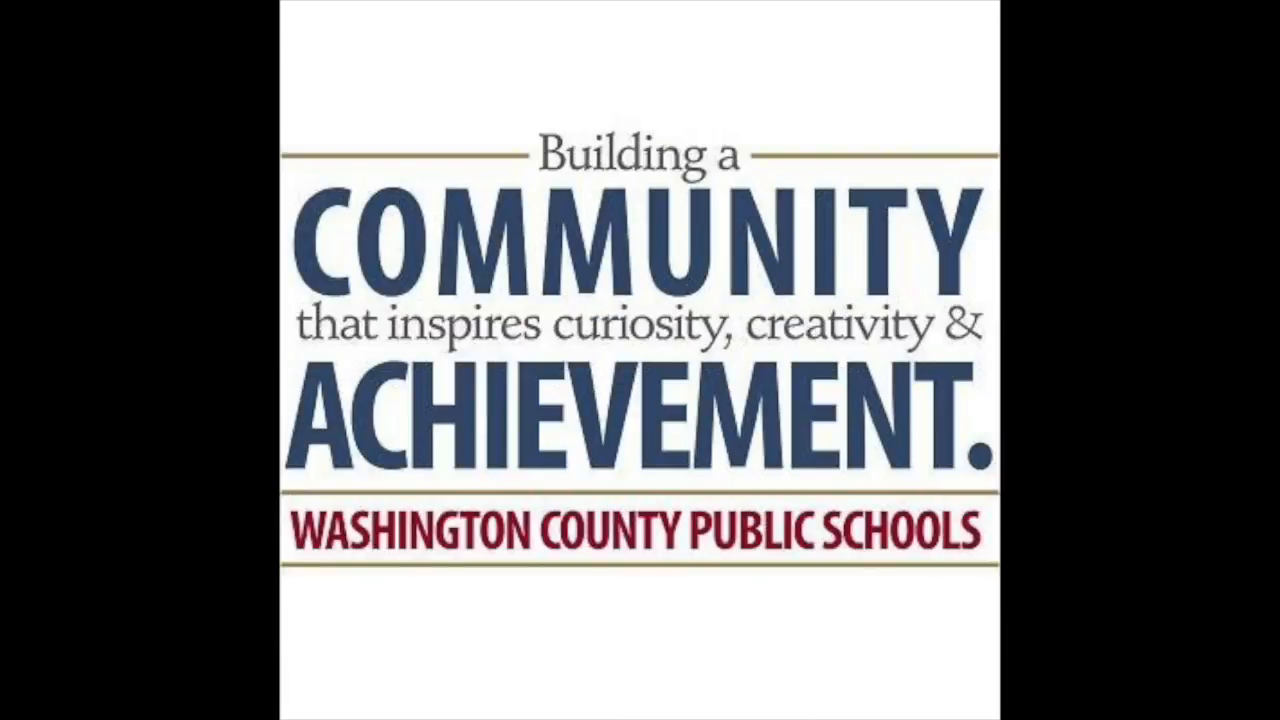